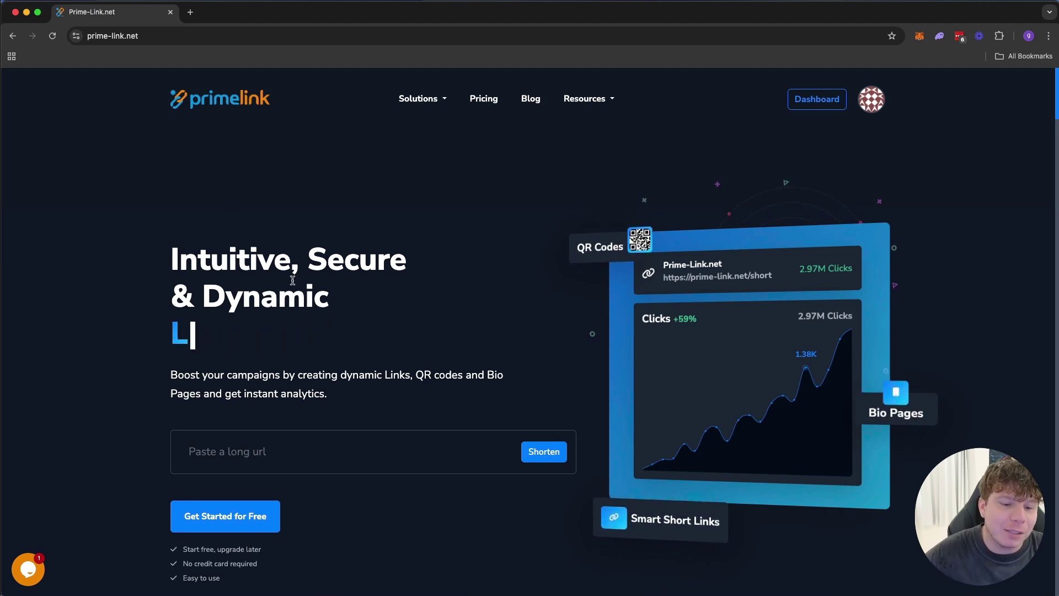
- Scroll down the homepage, then reload it back to the top
scroll(353, 322, down, 1)
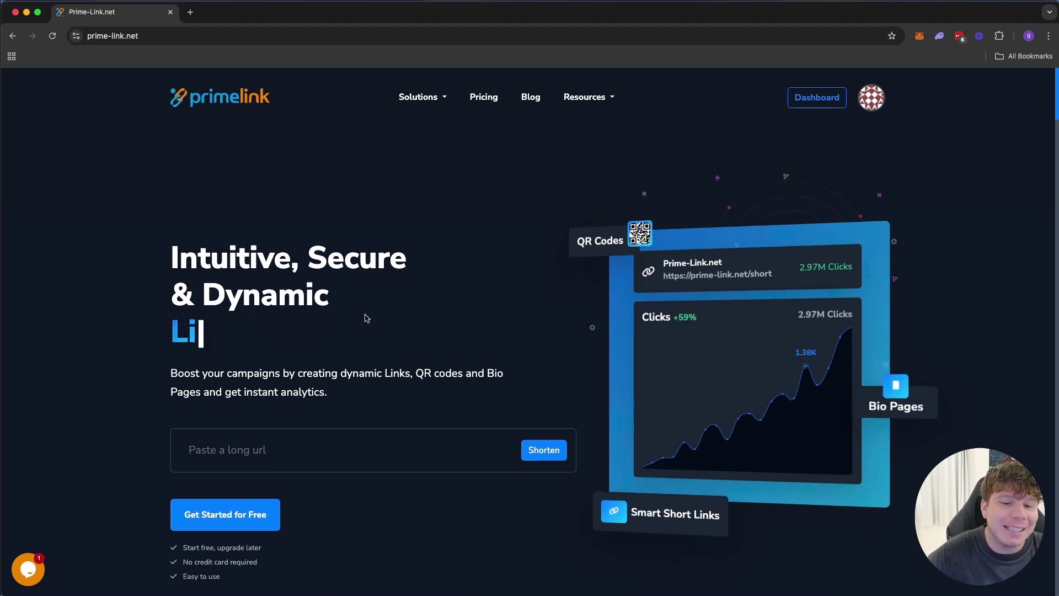
scroll(366, 315, down, 3)
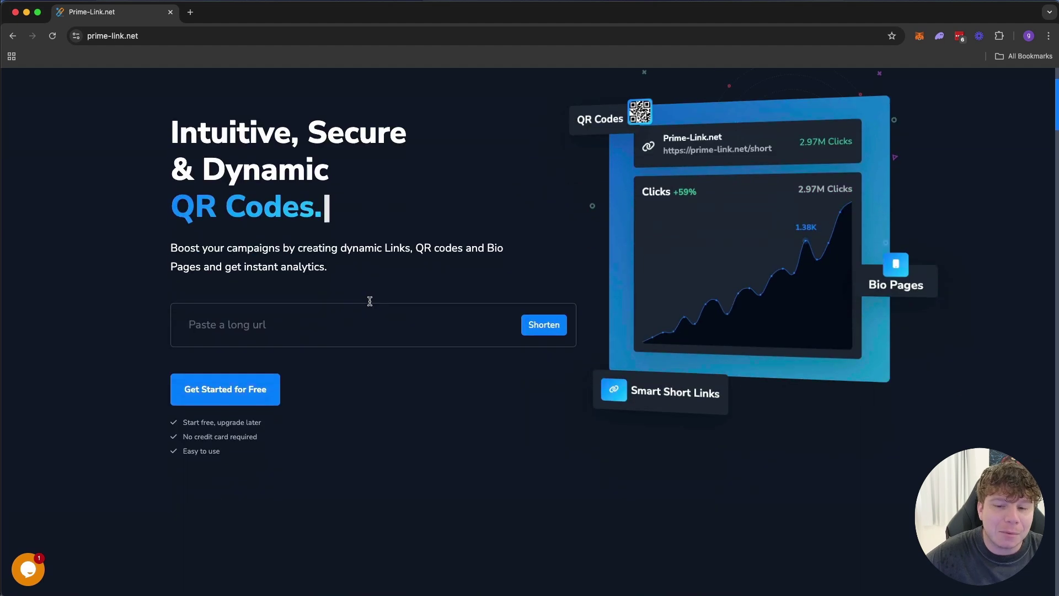
scroll(369, 303, down, 5)
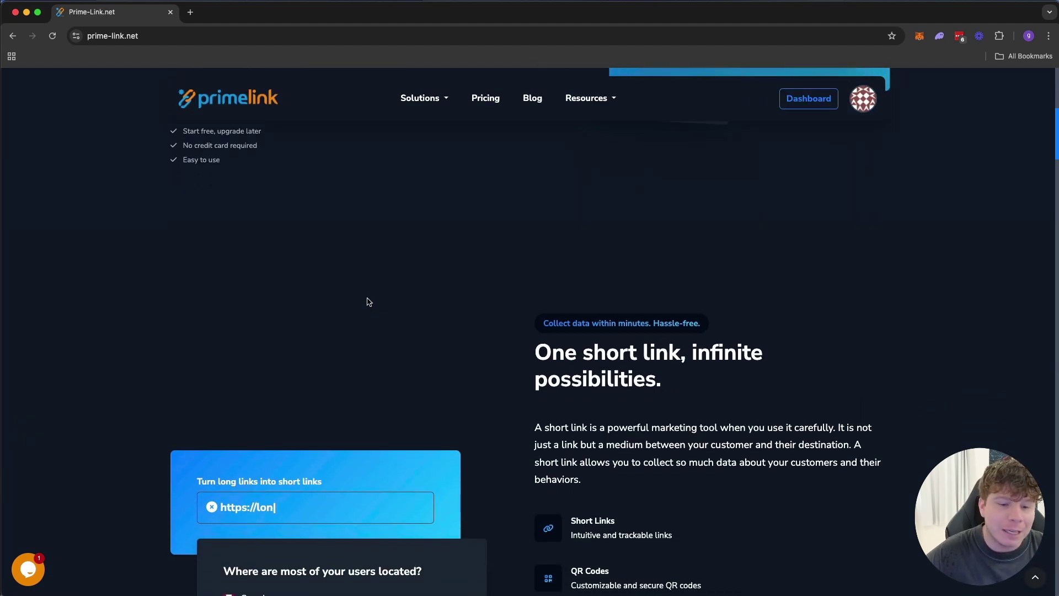
scroll(368, 300, down, 2)
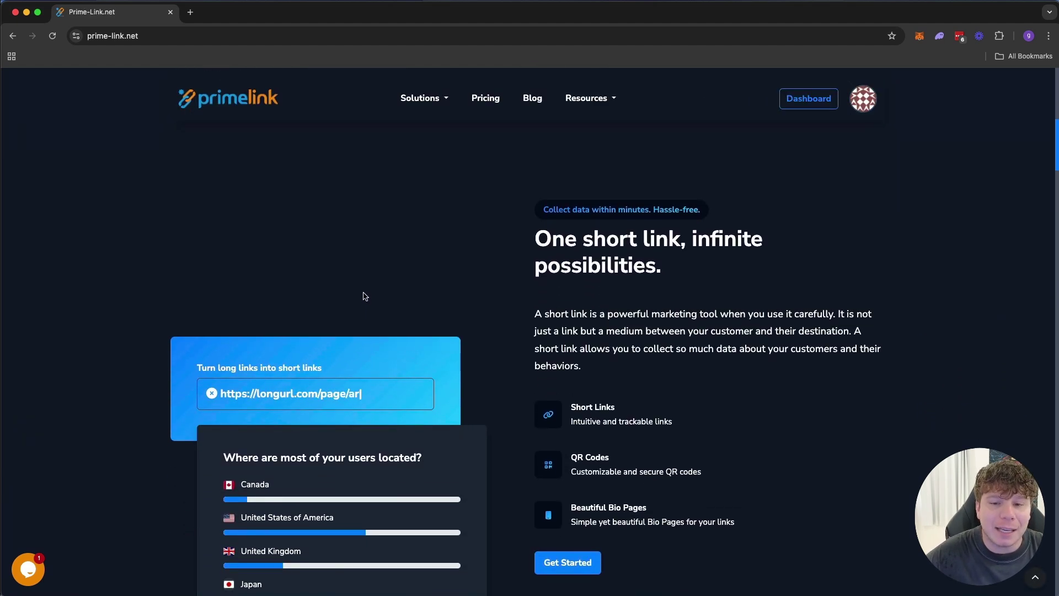
key(super+r)
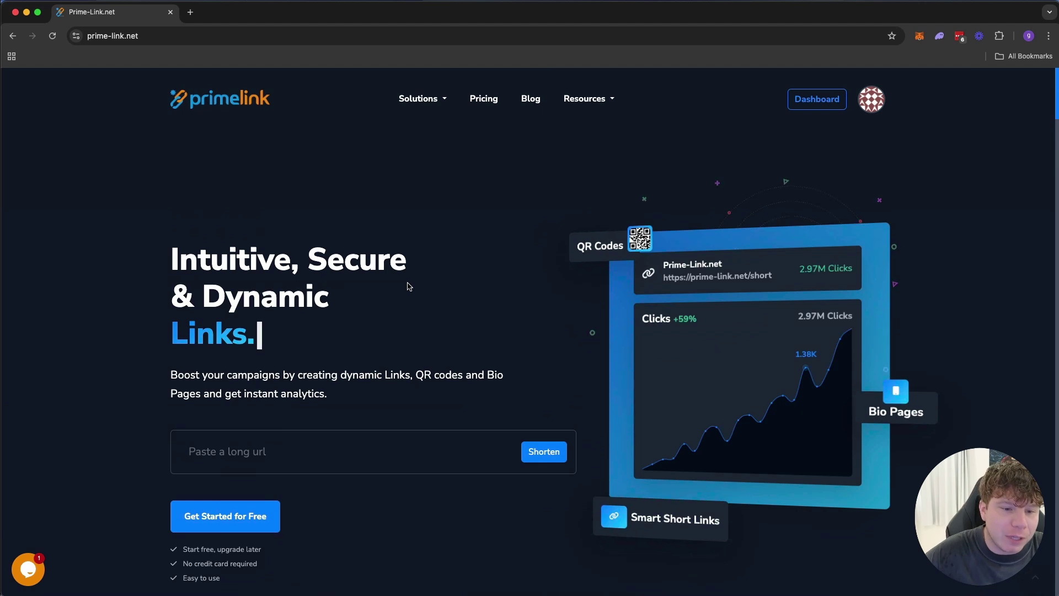
click(205, 451)
text(w)
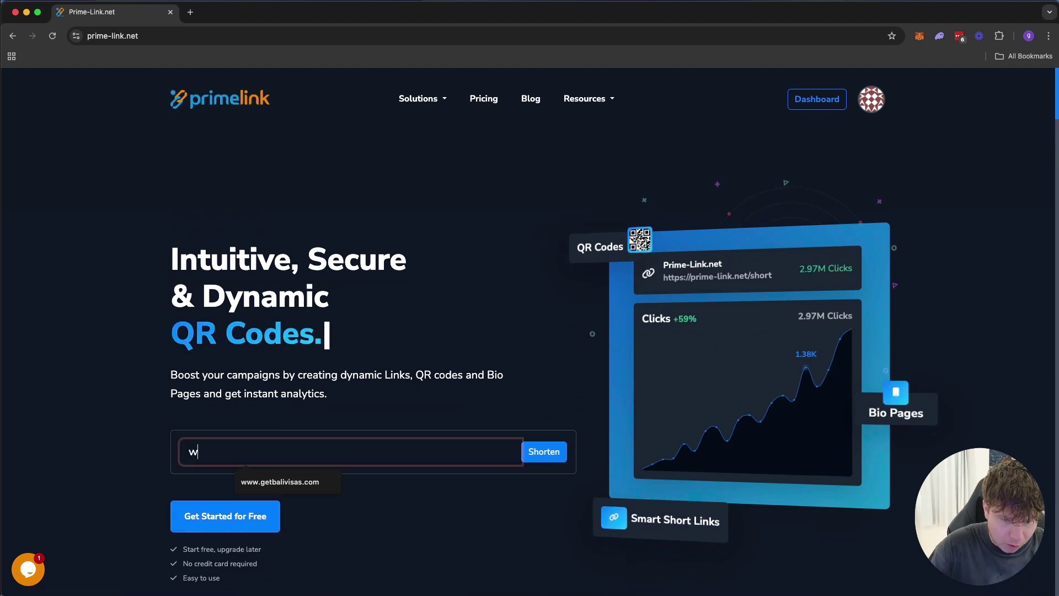
text(ww.fdsvfegbvtrebtrnbtgrnbgtrnbyrnbtr.)
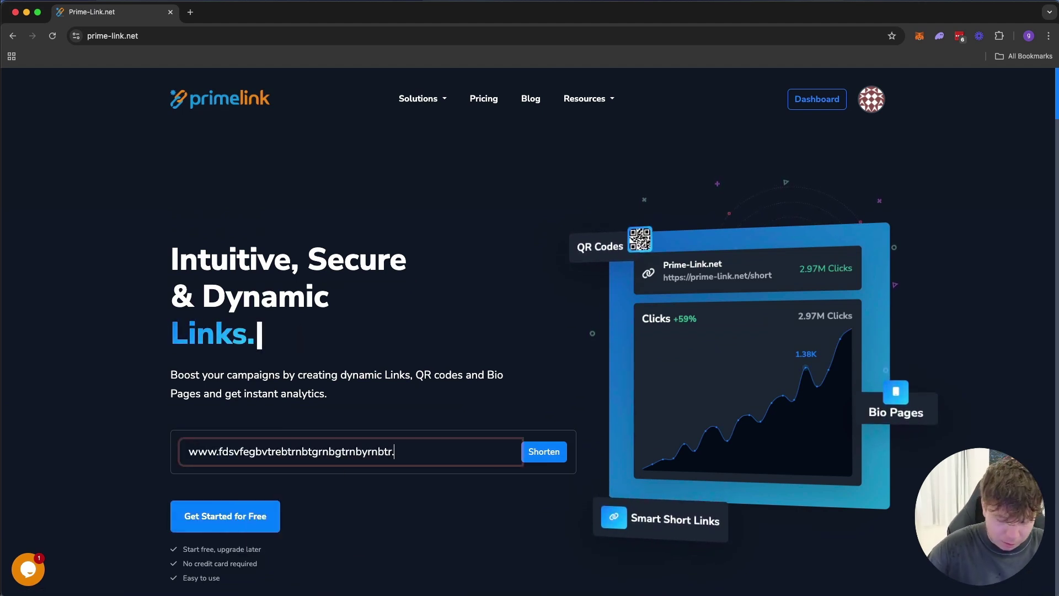
text(com)
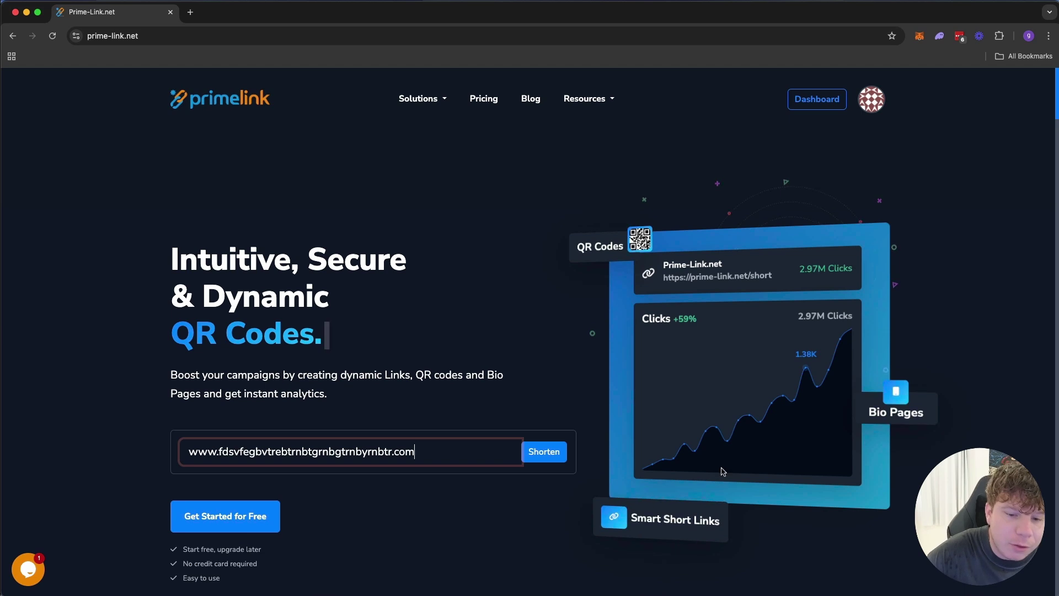
click(562, 450)
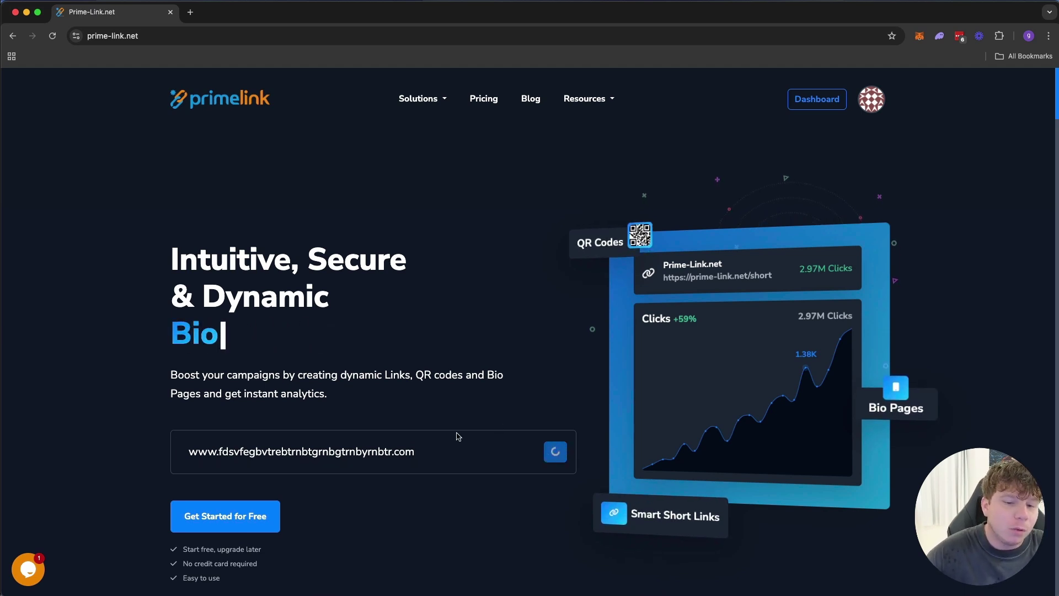
drag(307, 452, 177, 450)
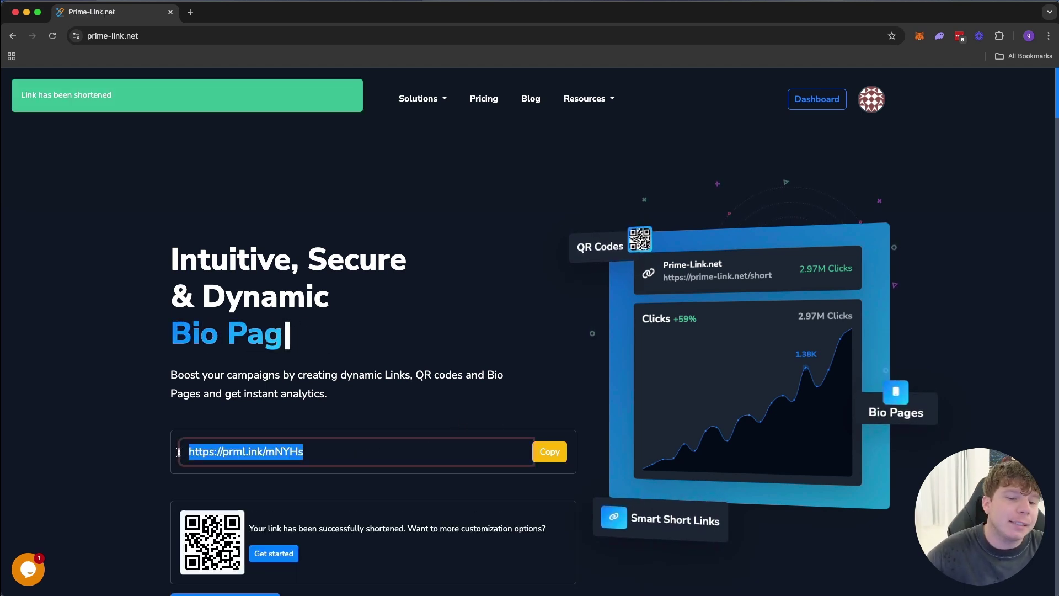
scroll(228, 435, down, 3)
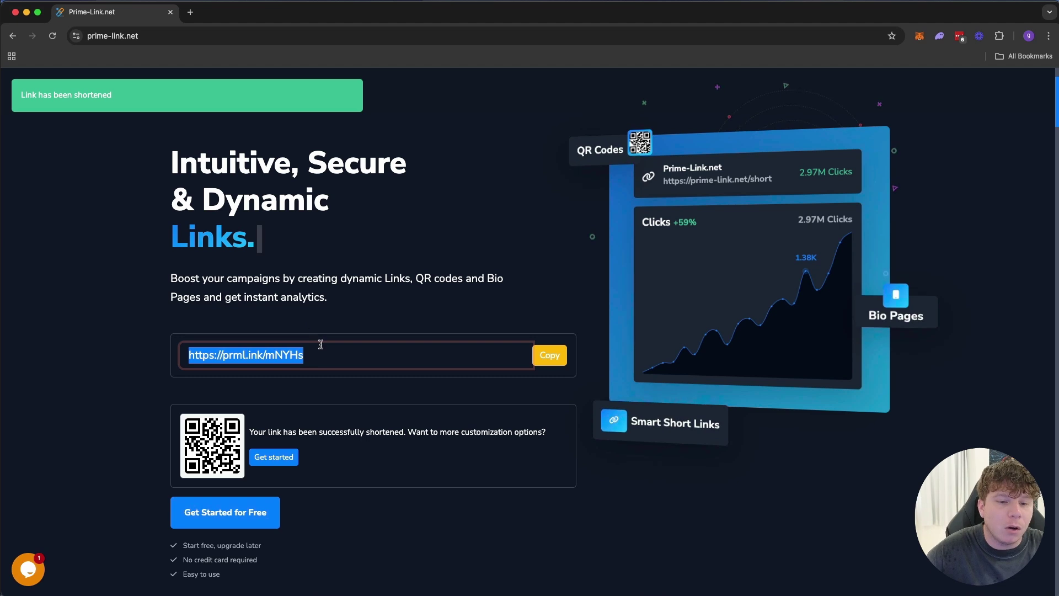
click(303, 357)
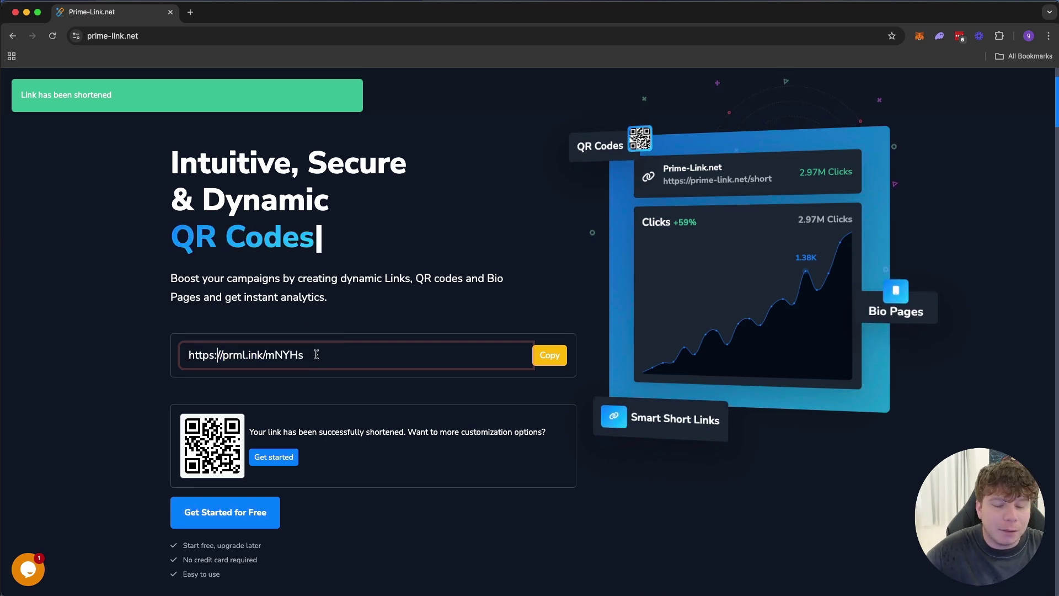
scroll(332, 350, up, 1)
scroll(333, 348, up, 3)
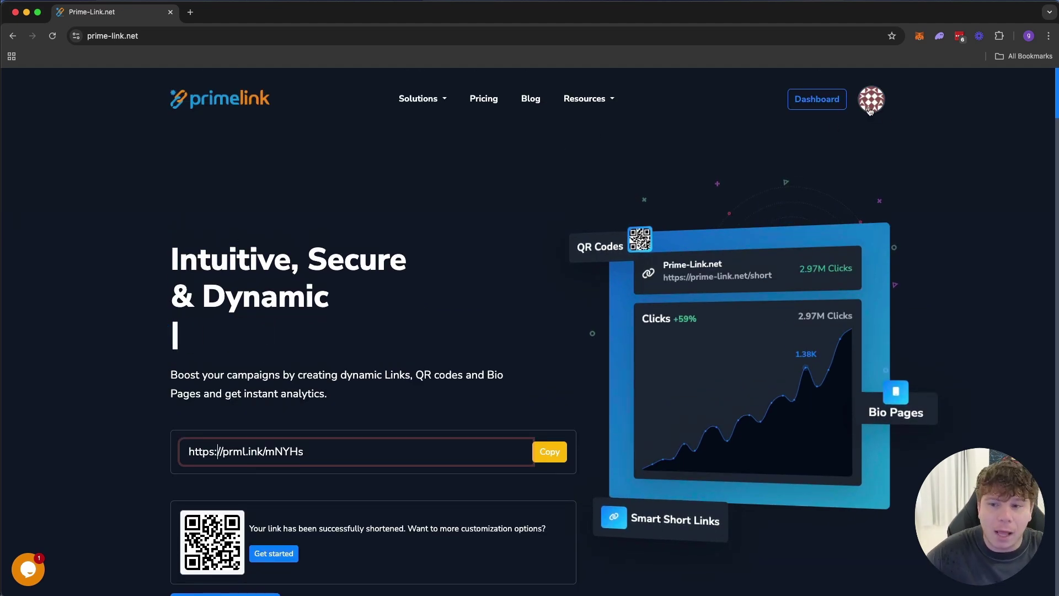
- Go to the dashboard and scroll to Recent Links showing the new mNYHs link
click(844, 108)
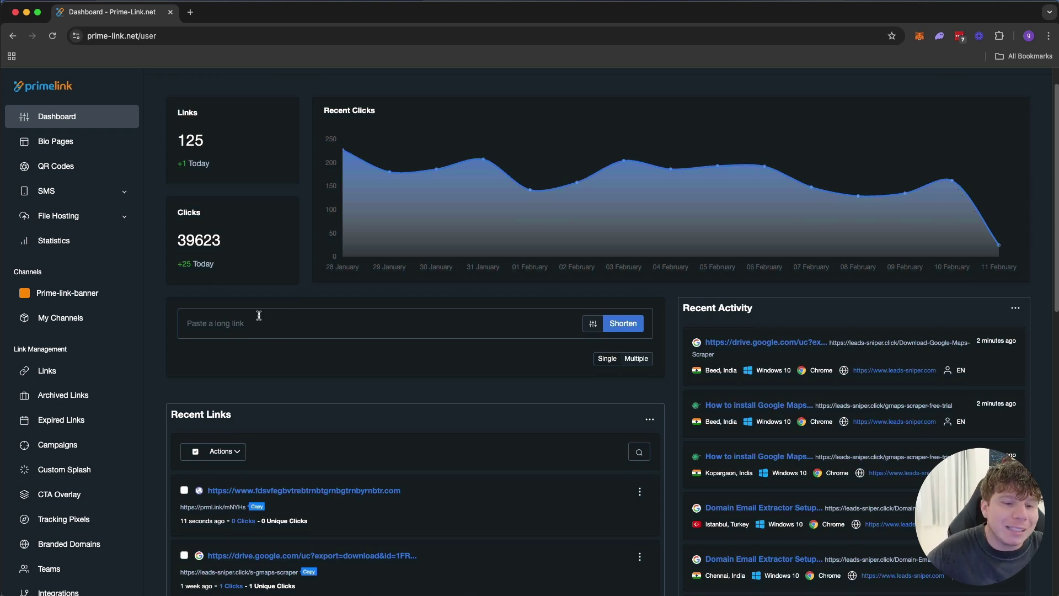
scroll(308, 357, down, 15)
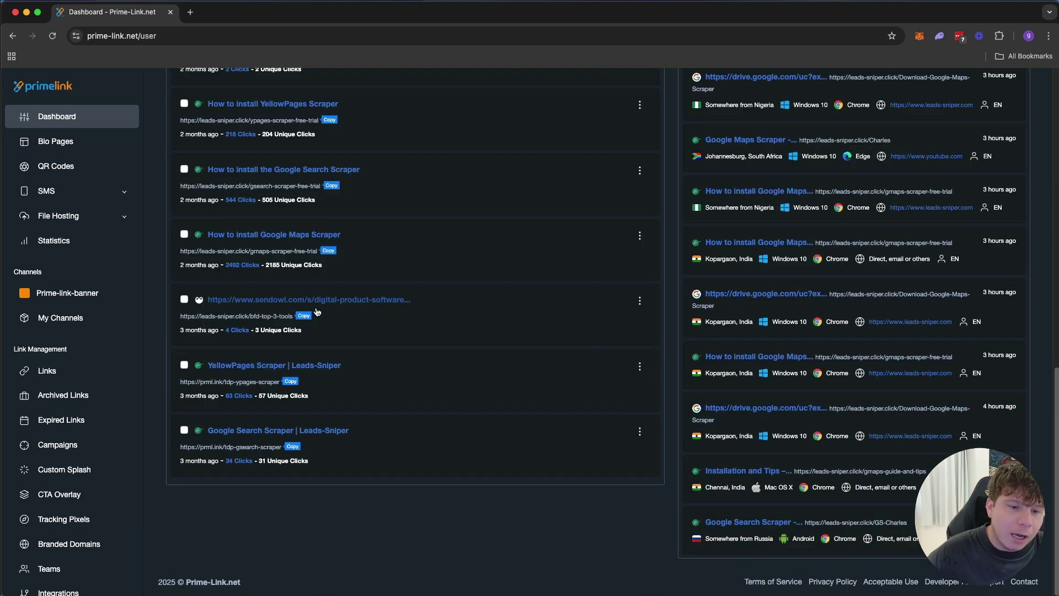
- Open the YellowPages Scraper link's 63-click statistics and view its country, platform, browser and language tabs
click(240, 396)
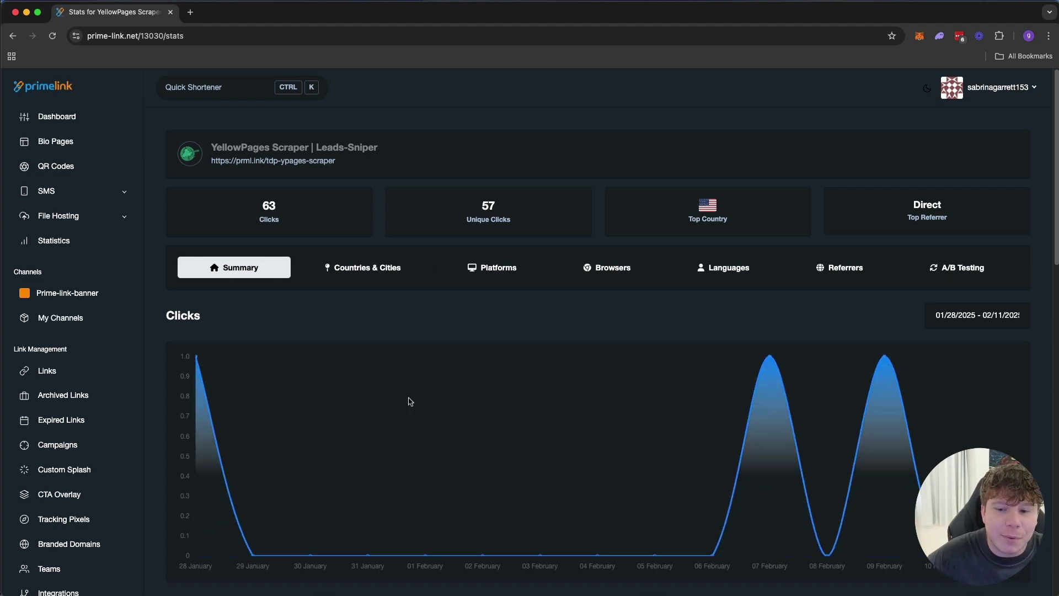
scroll(387, 398, down, 1)
click(364, 252)
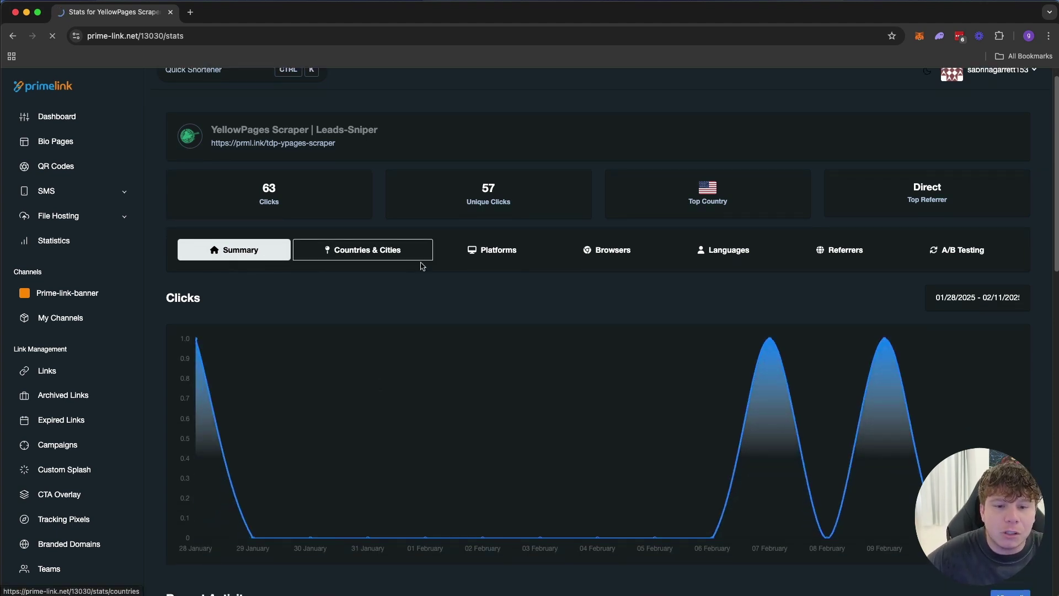
click(500, 267)
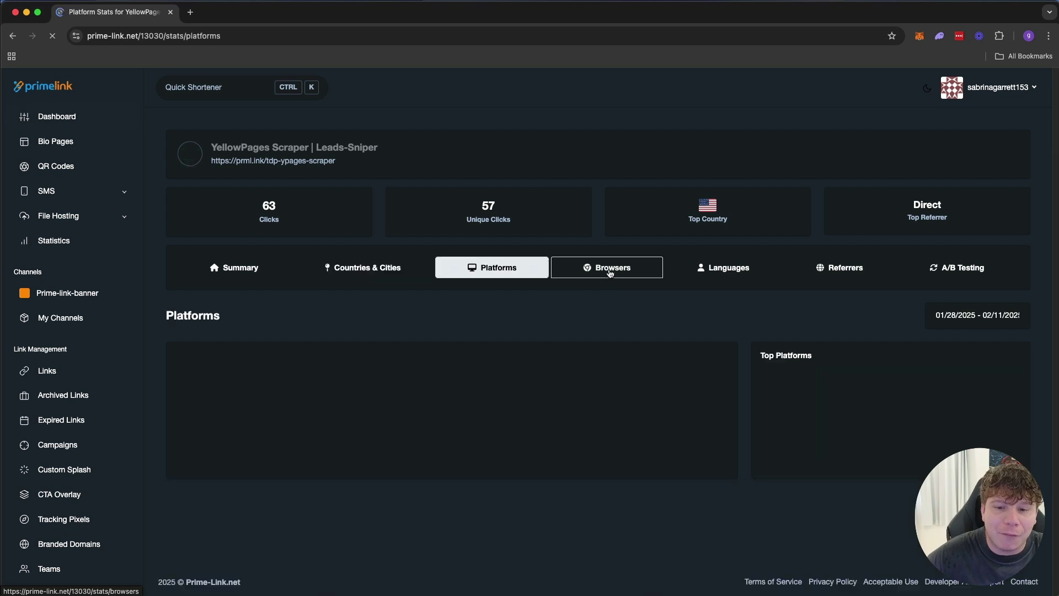
click(612, 267)
click(693, 269)
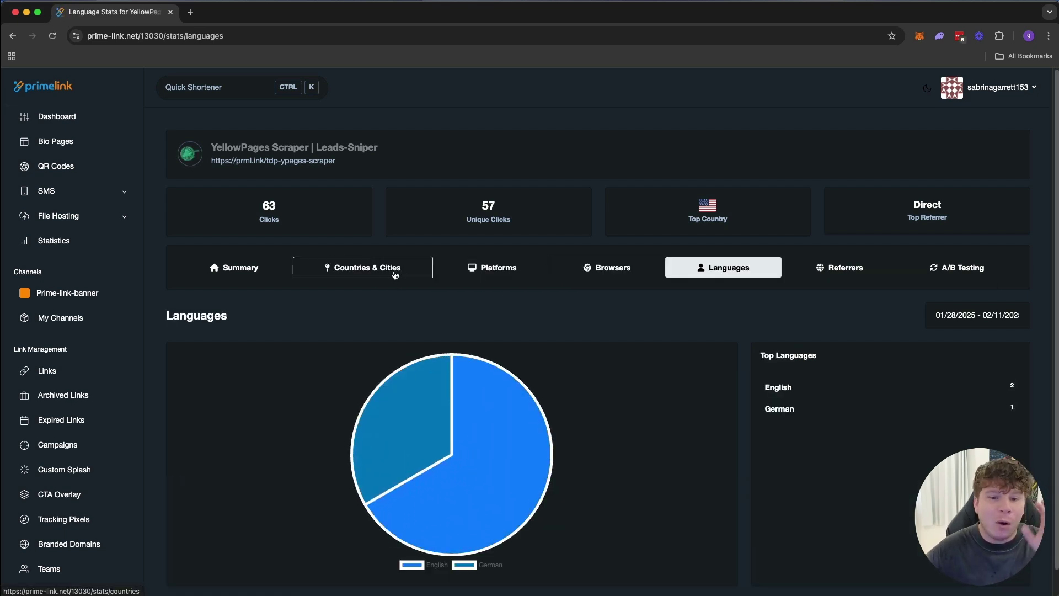
- Check the countries visitor map, then return to the languages breakdown (English 2, German 1)
click(395, 275)
scroll(439, 332, down, 2)
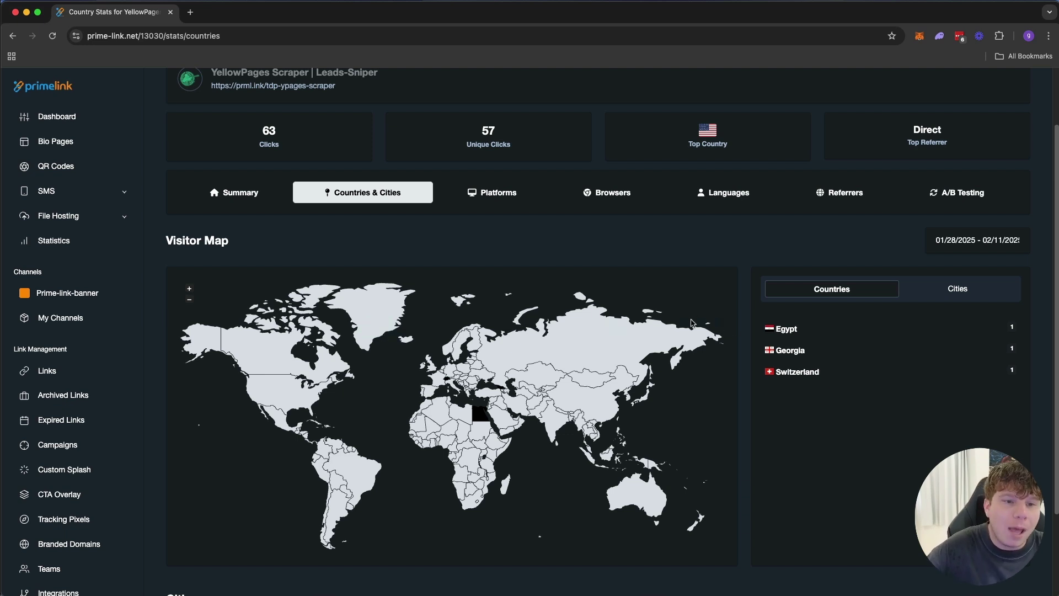
scroll(354, 221, up, 1)
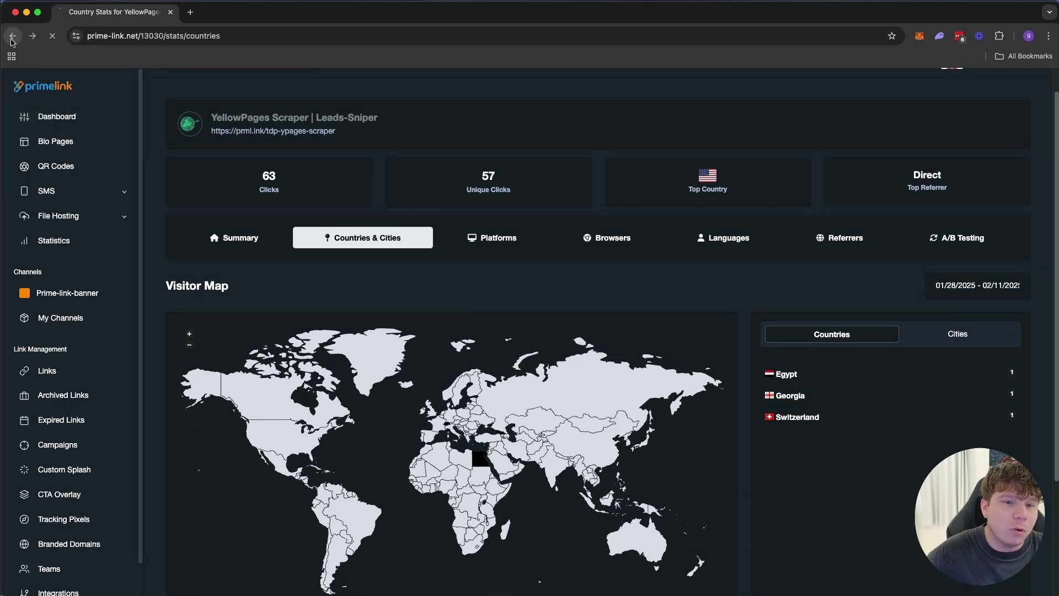
click(219, 124)
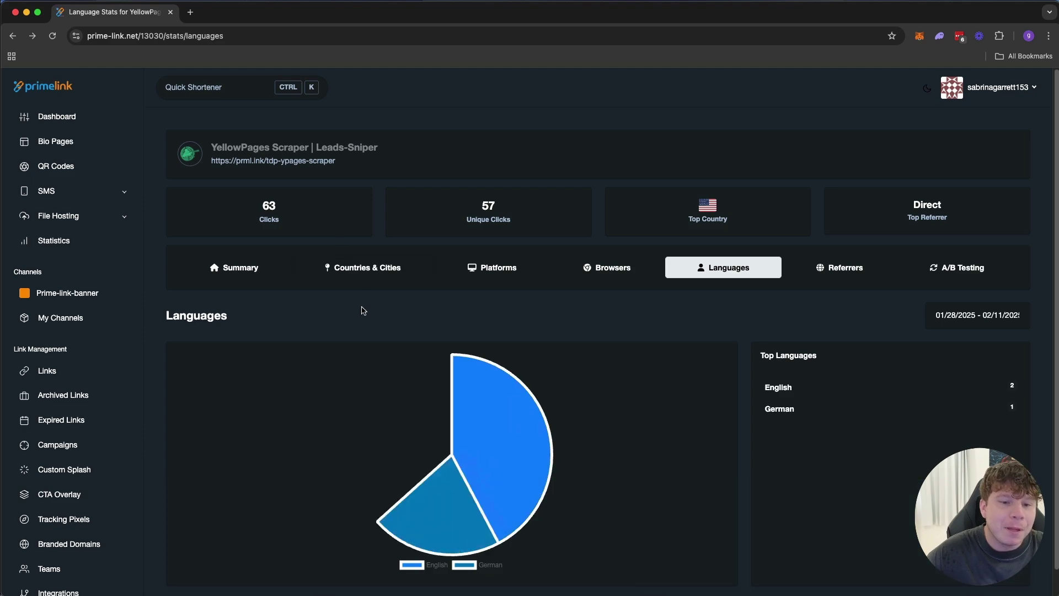
- From the dashboard, open the How to install Google Maps Scraper link's statistics: 2492 clicks, 2185 unique
click(55, 117)
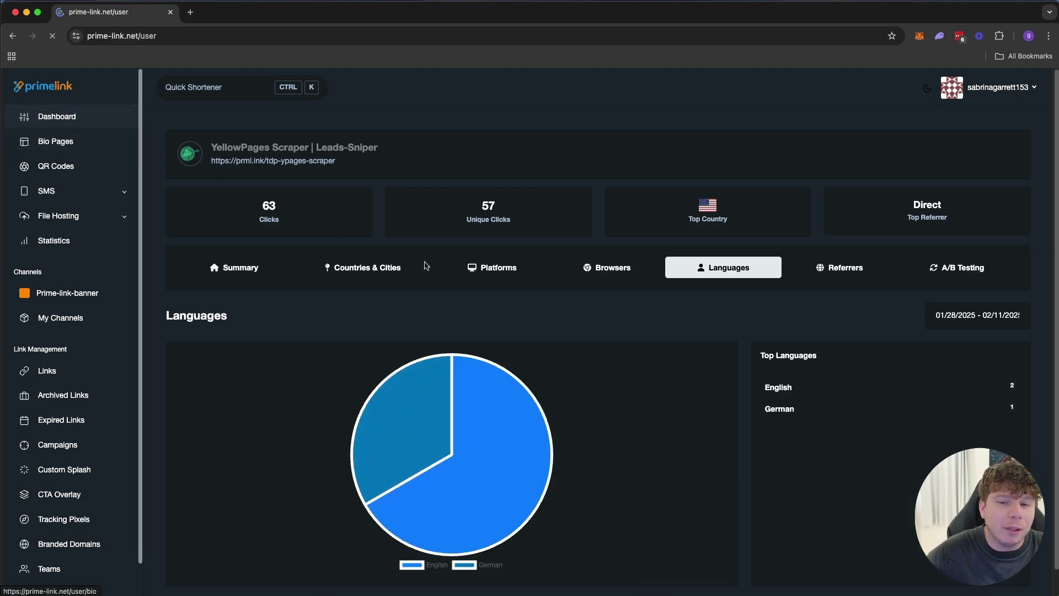
scroll(441, 267, down, 15)
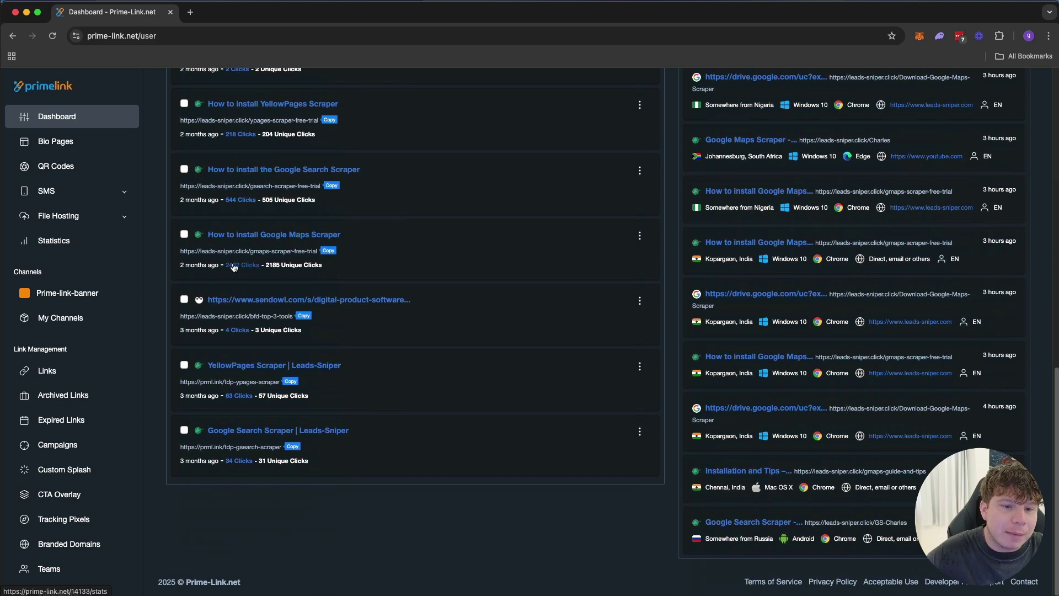
click(233, 267)
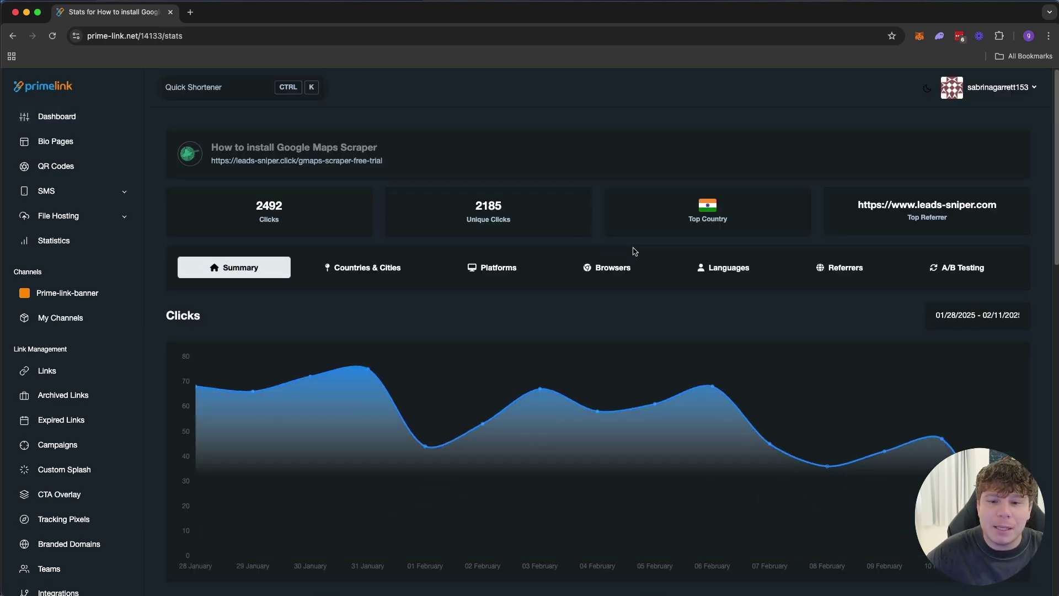
scroll(634, 251, down, 3)
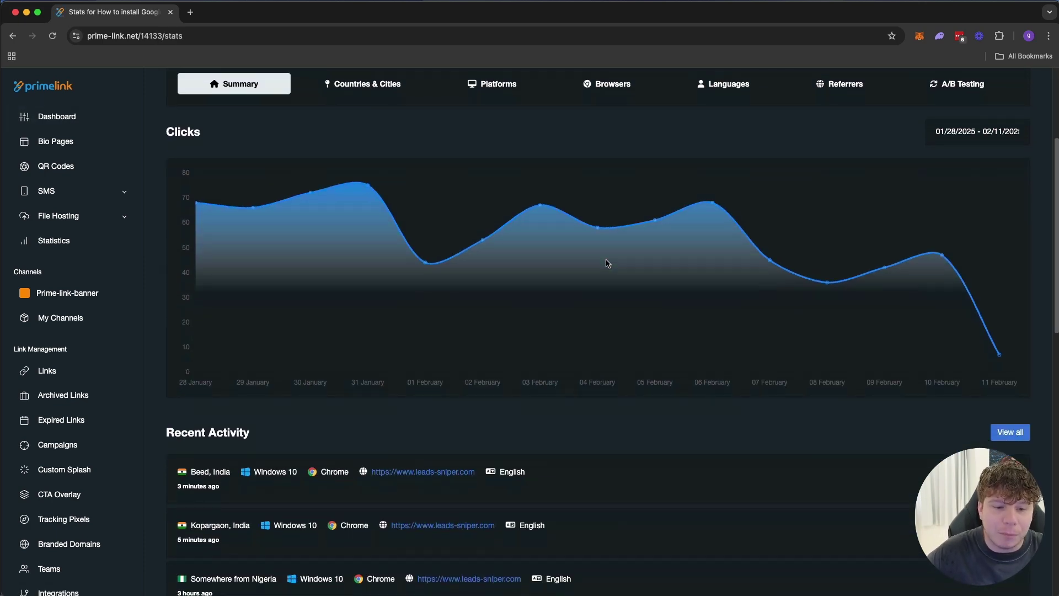
scroll(608, 264, down, 3)
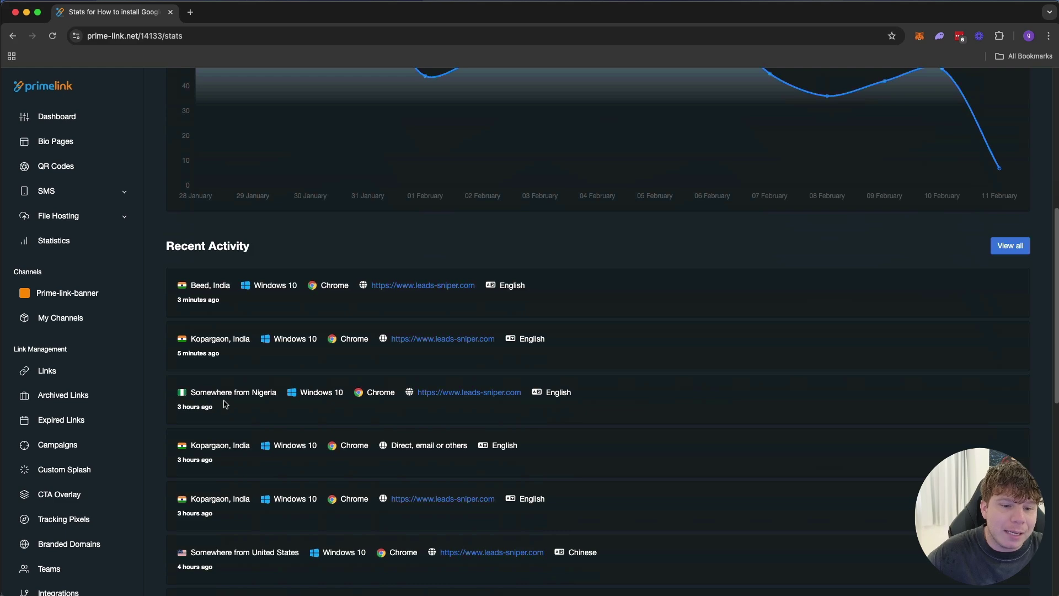
scroll(225, 404, up, 6)
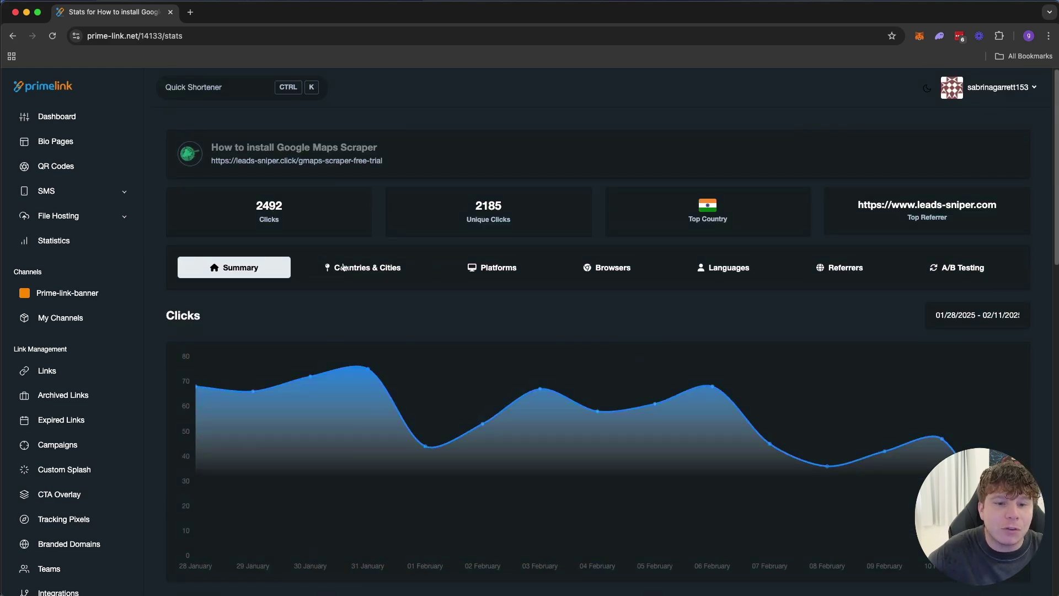
- View the link's visitors by city, highlighting the Delhi and Lucknow, India entries
click(365, 269)
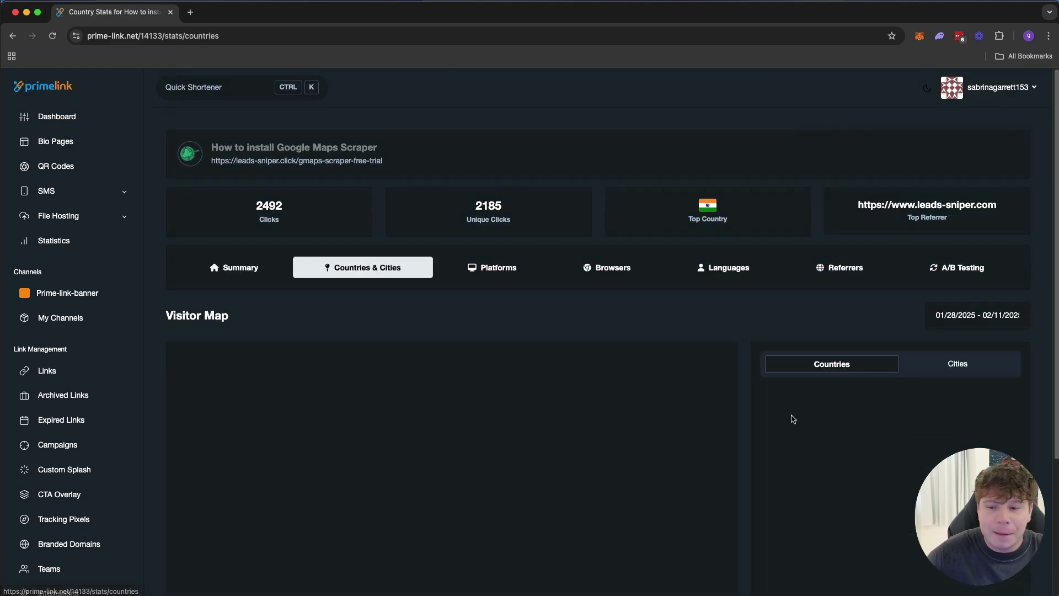
scroll(877, 381, down, 4)
scroll(865, 343, up, 1)
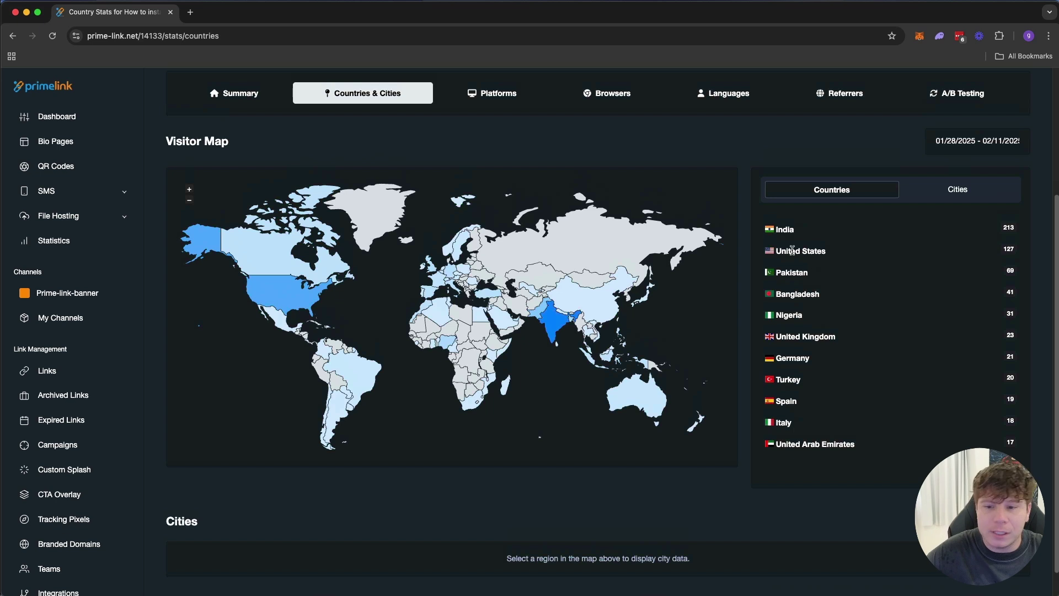
click(941, 193)
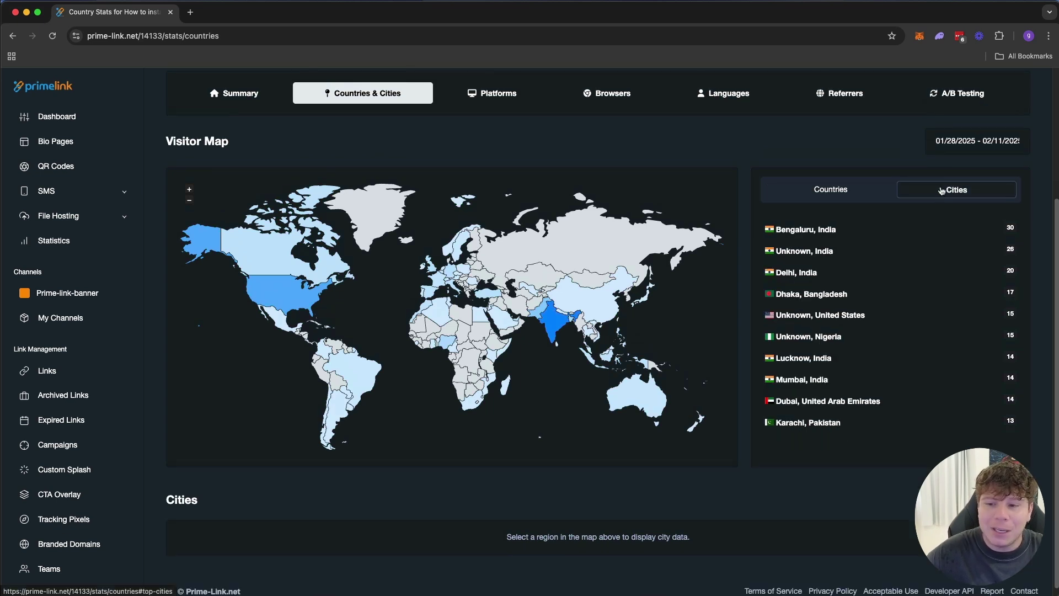
drag(802, 303, 793, 245)
drag(792, 356, 859, 359)
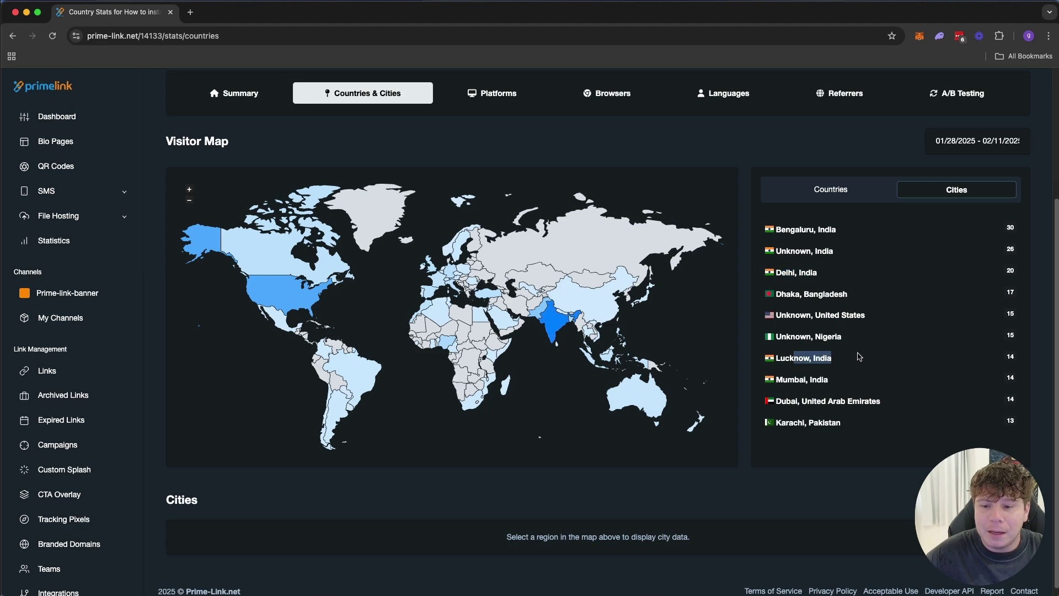
click(864, 368)
- Check the link's browser breakdown, then return to the dashboard showing 125 links and 39623 clicks
scroll(678, 305, up, 8)
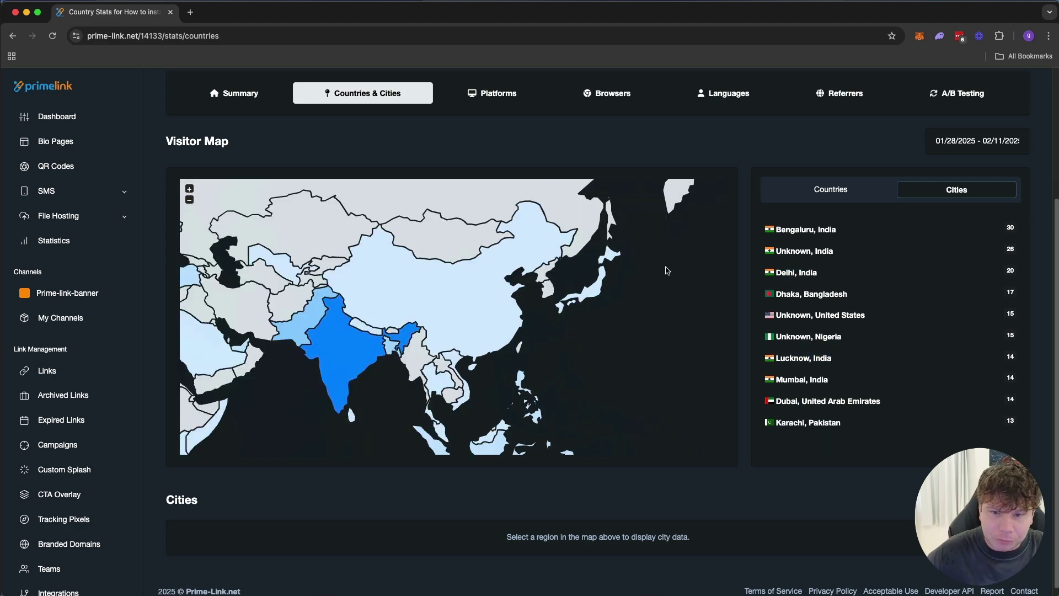
click(585, 108)
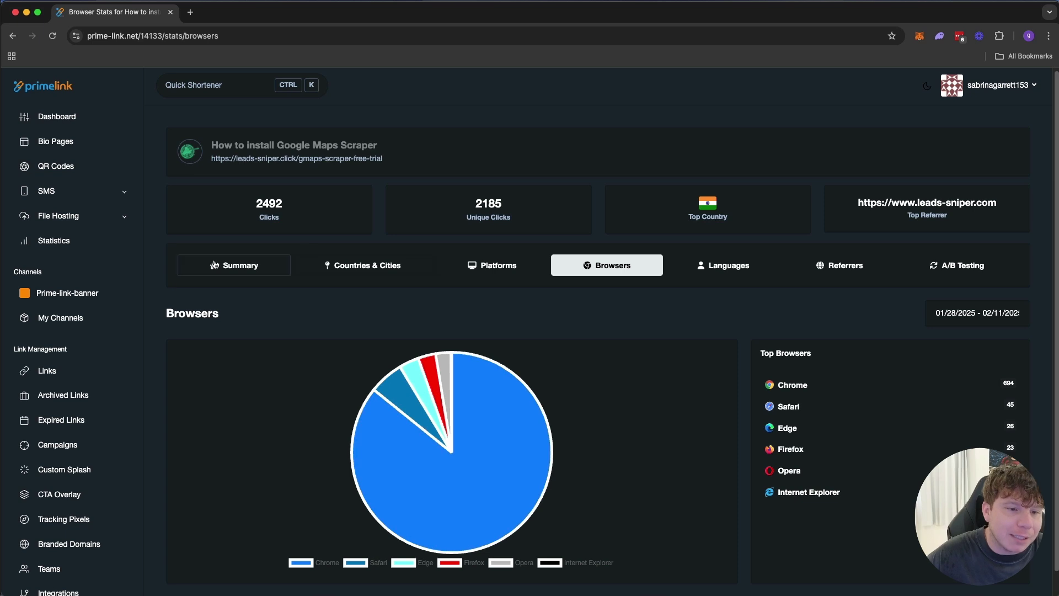
click(62, 114)
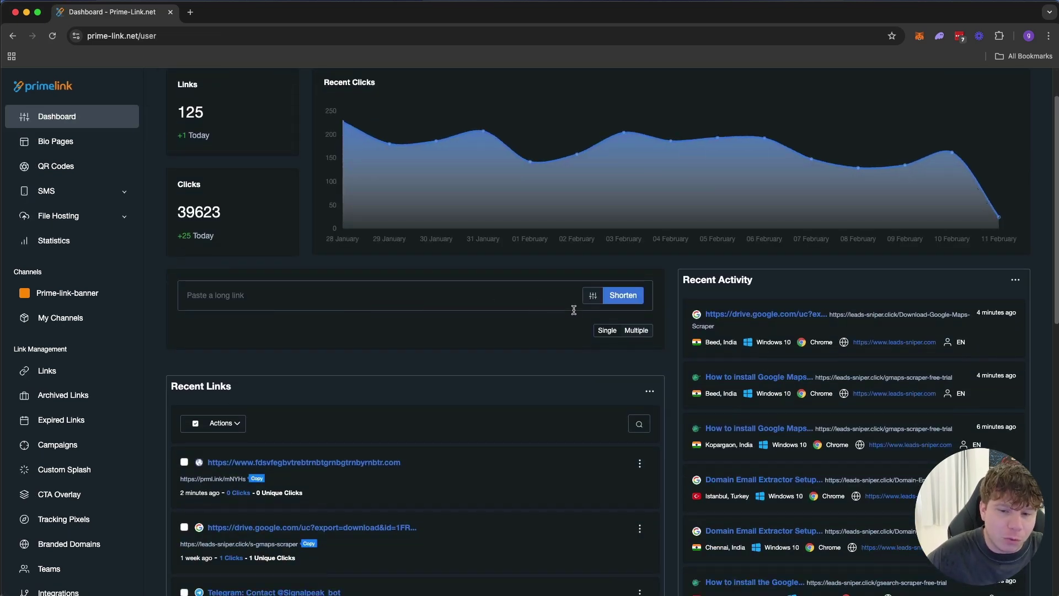
click(593, 295)
scroll(473, 345, down, 2)
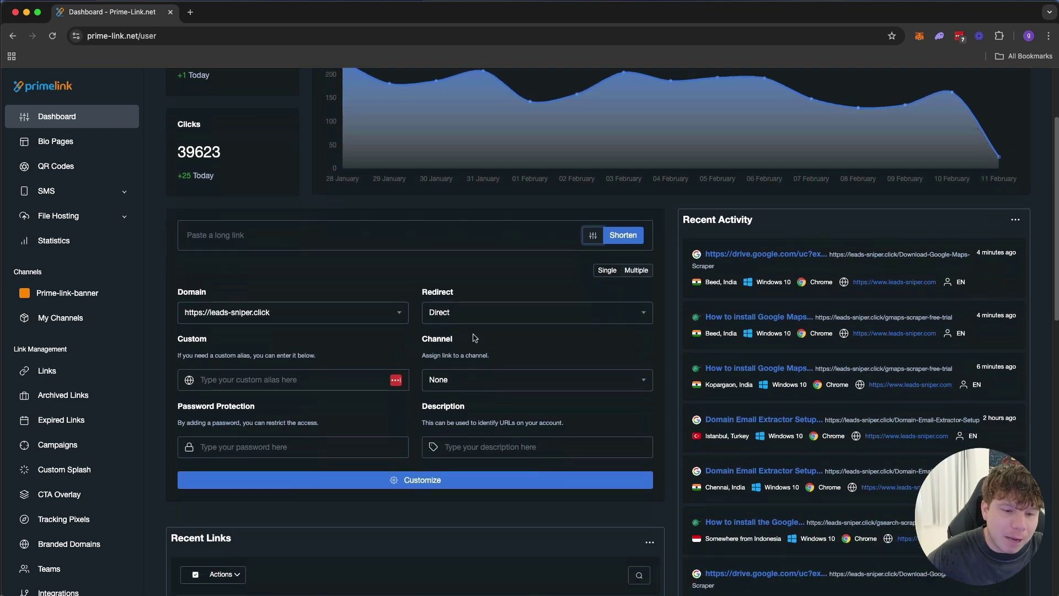
click(278, 372)
text(youu)
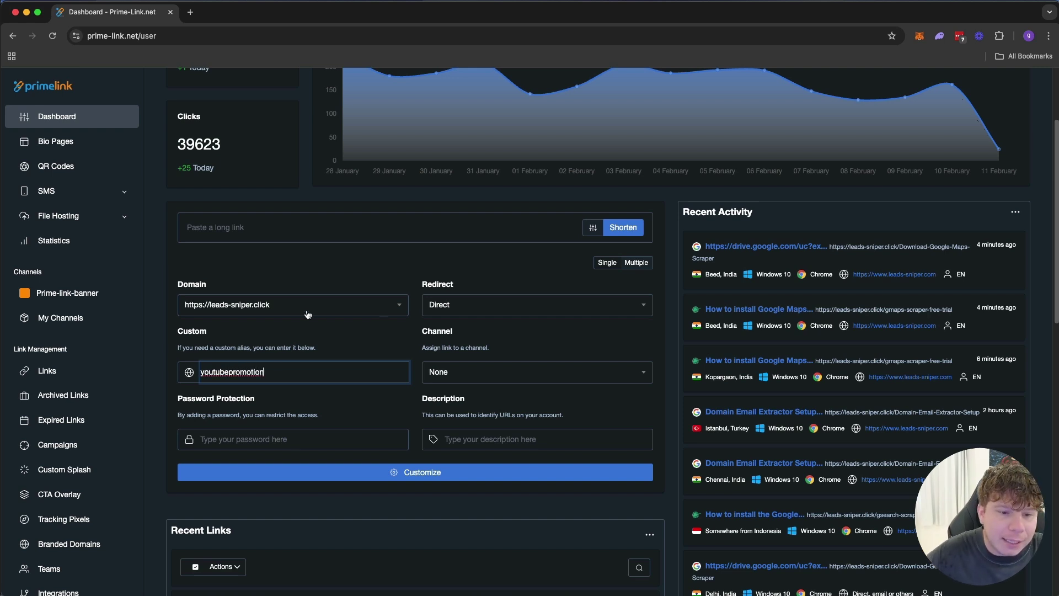
click(327, 224)
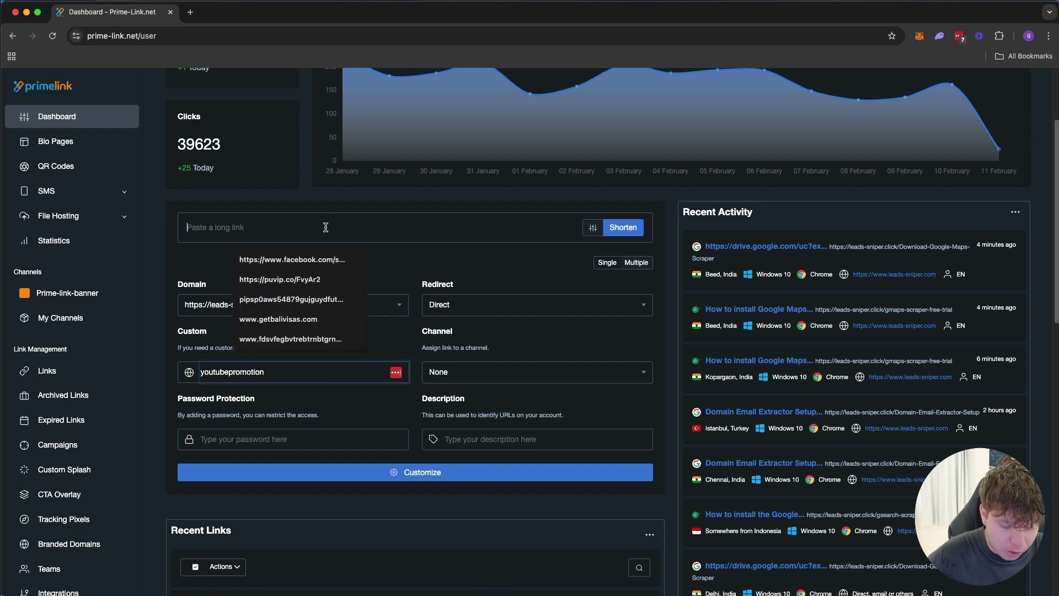
text(www)
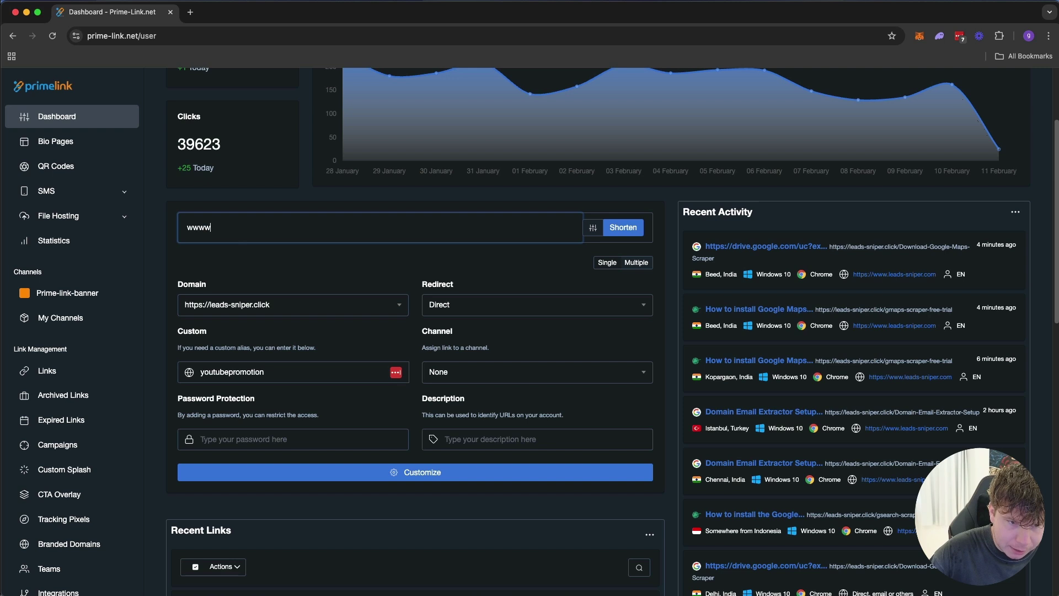
text(.frebvtebvtrbtr2by5hby5h6y53bgfreqgreqf.com)
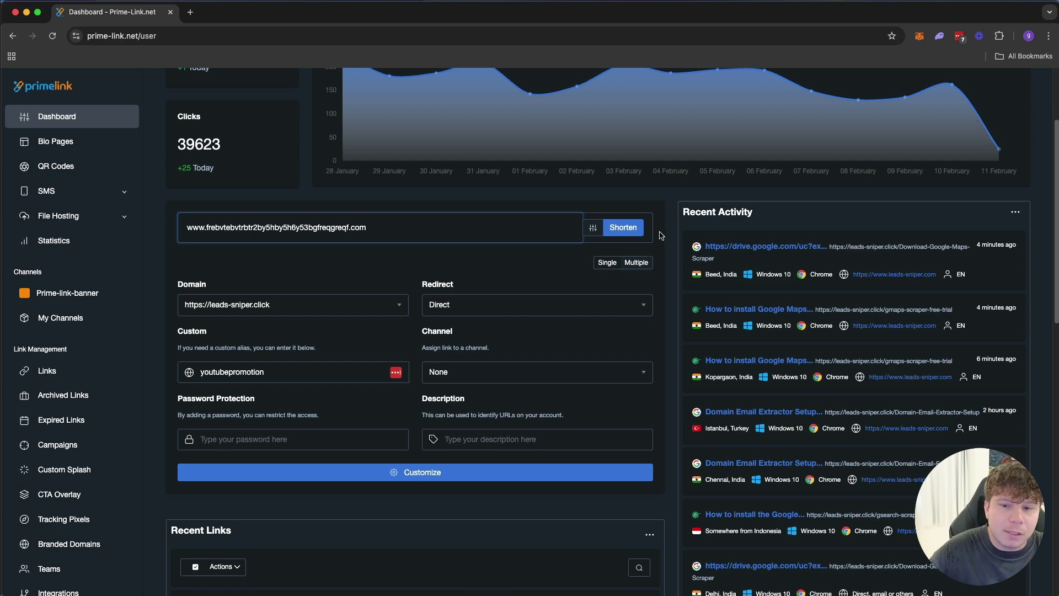
click(622, 229)
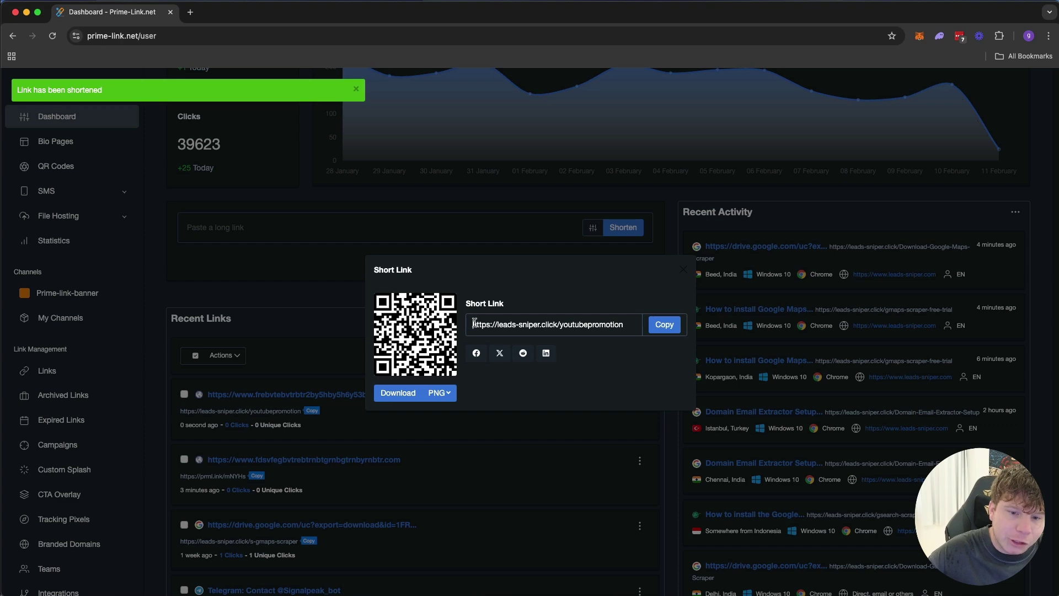
drag(473, 325, 629, 319)
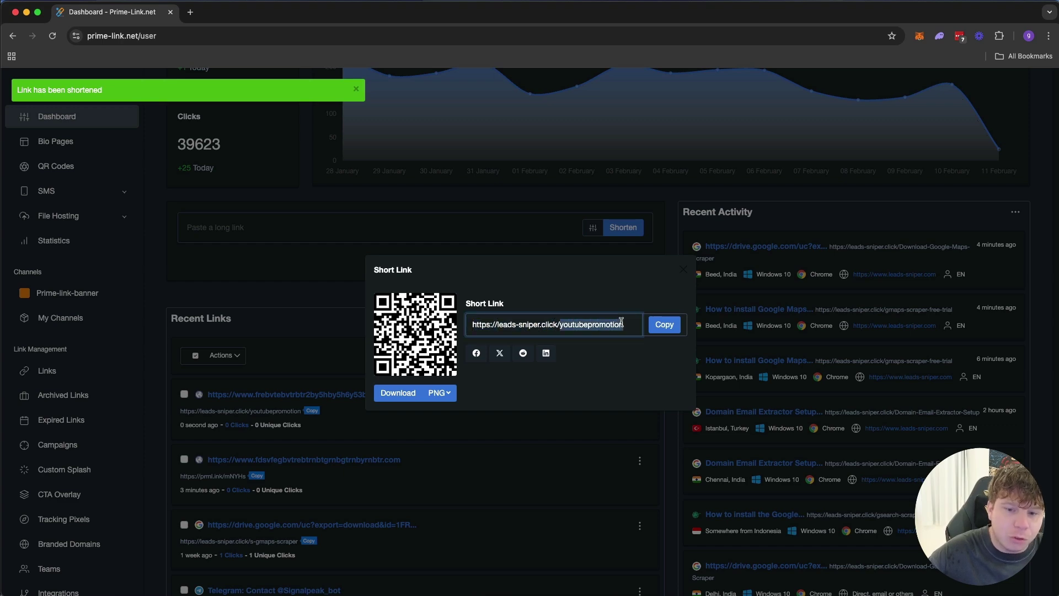
click(632, 317)
click(684, 273)
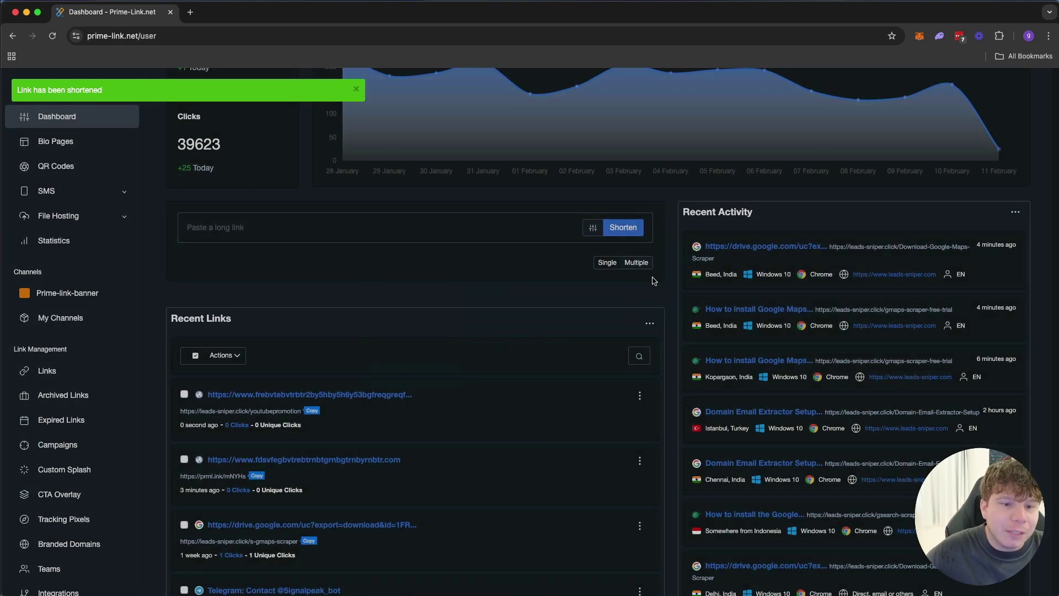
scroll(502, 289, up, 3)
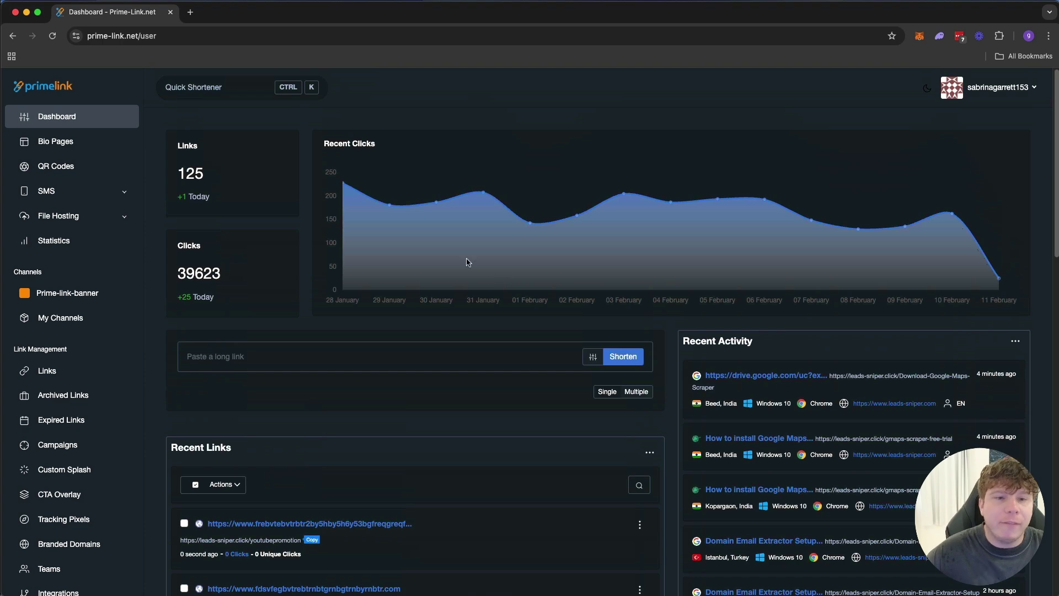
click(46, 84)
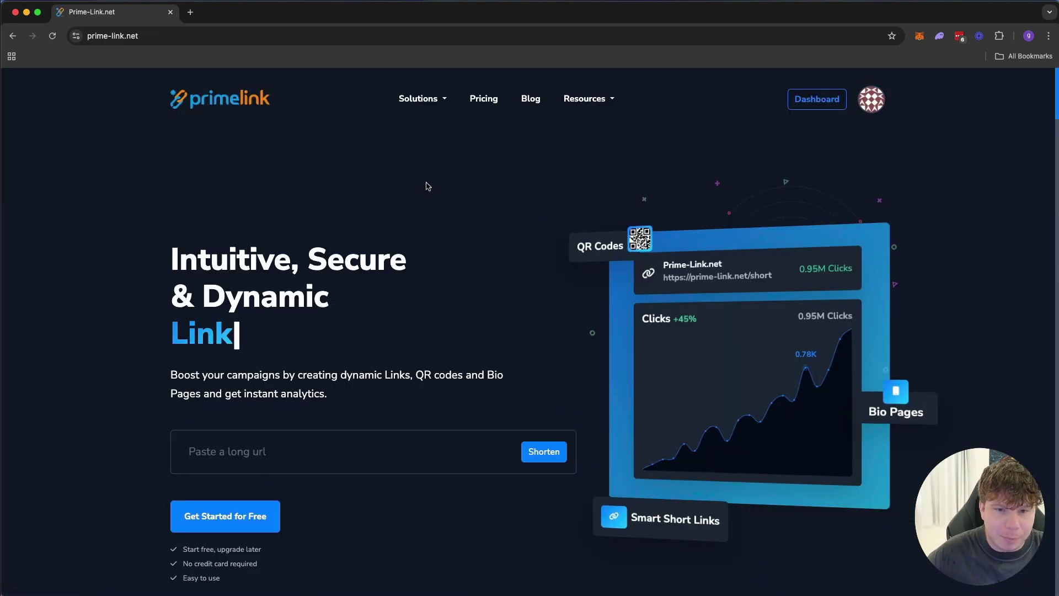
- Open the pricing page, highlight the Enterprise $49.99 price, and close the support chat
click(484, 99)
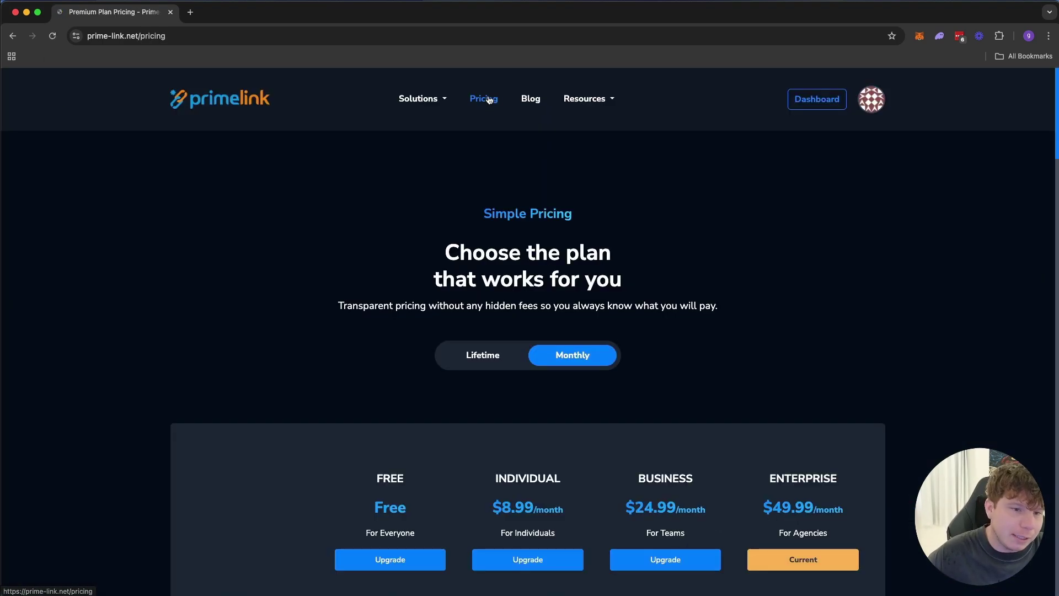
scroll(496, 210, down, 5)
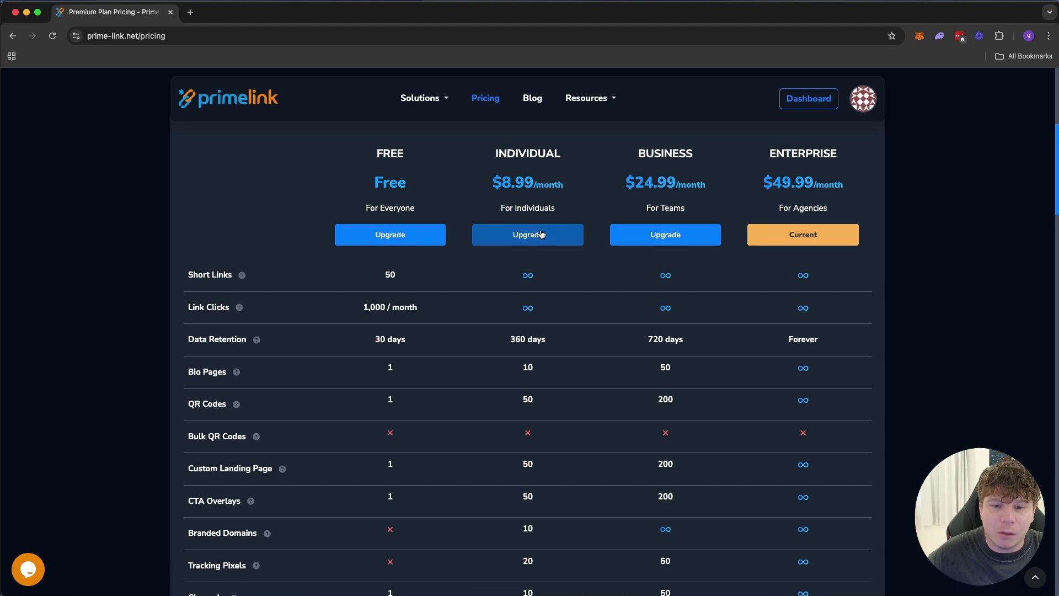
drag(795, 203, 794, 191)
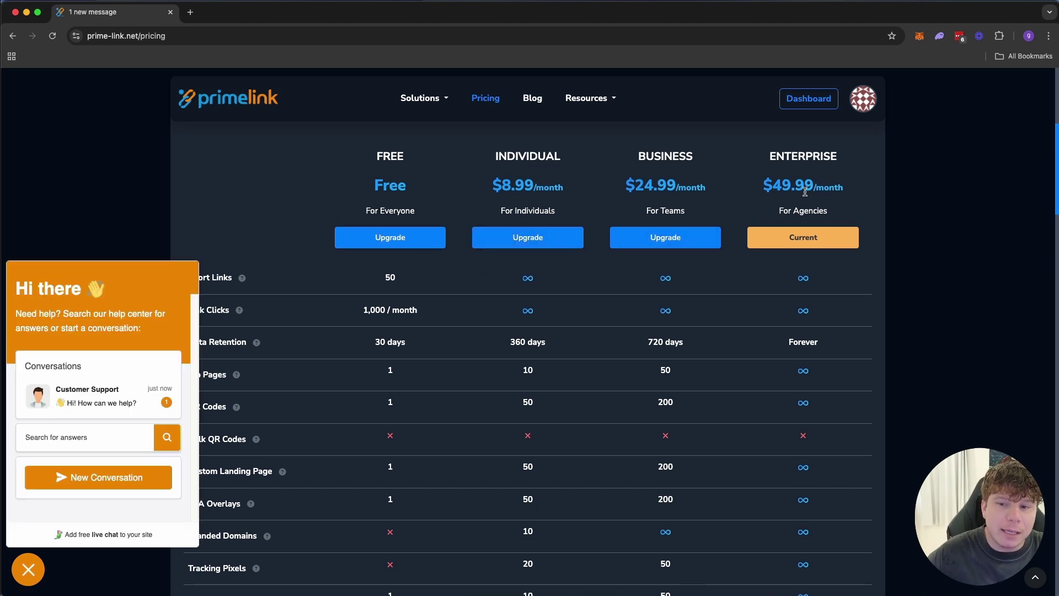
click(28, 569)
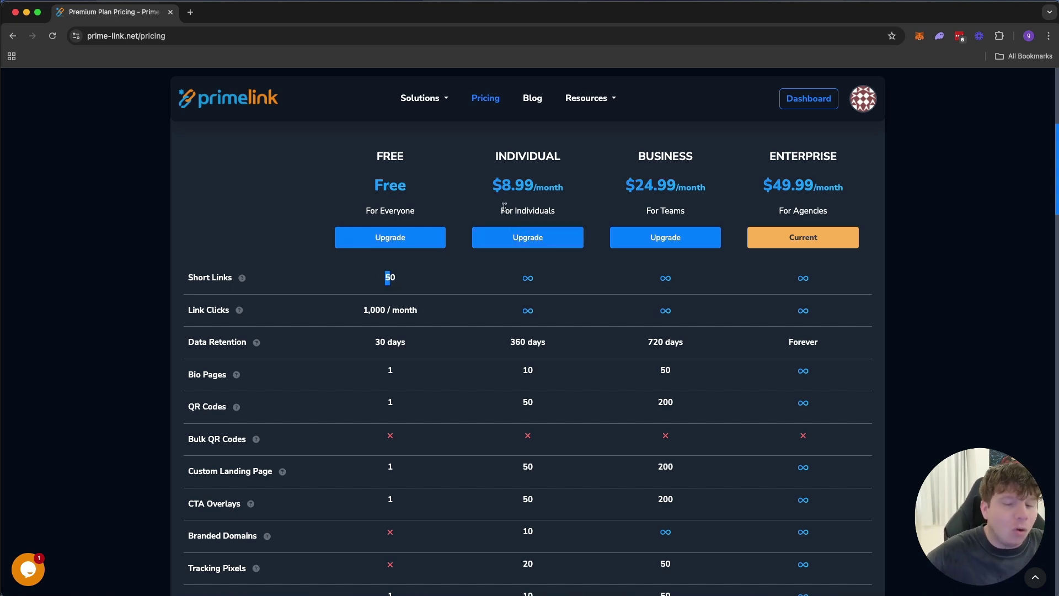
- Review the plan feature comparison, noting the Free plan's 1,000 link clicks per month
drag(355, 312, 419, 311)
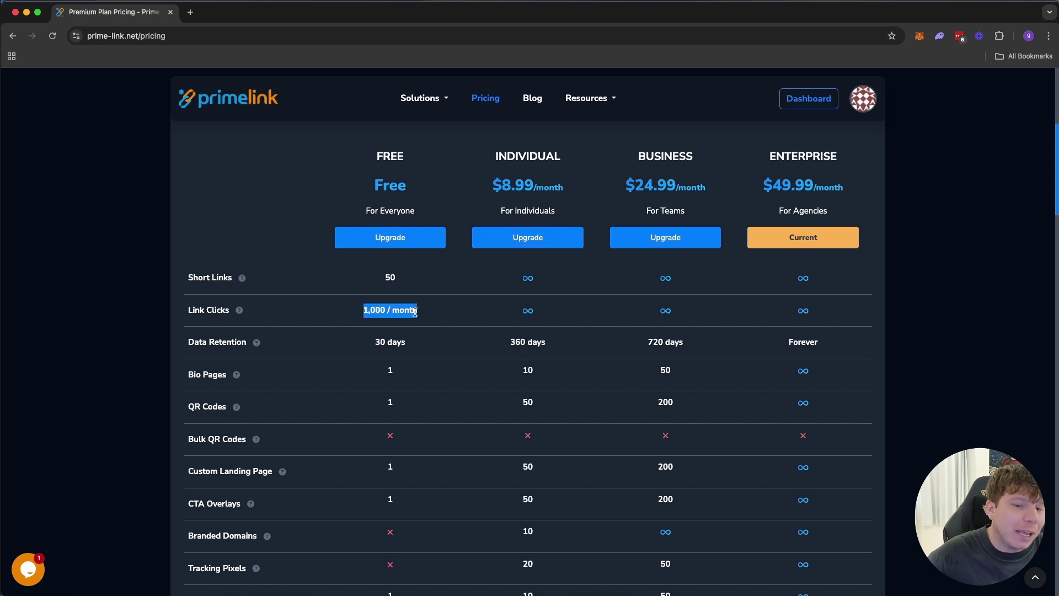
click(407, 303)
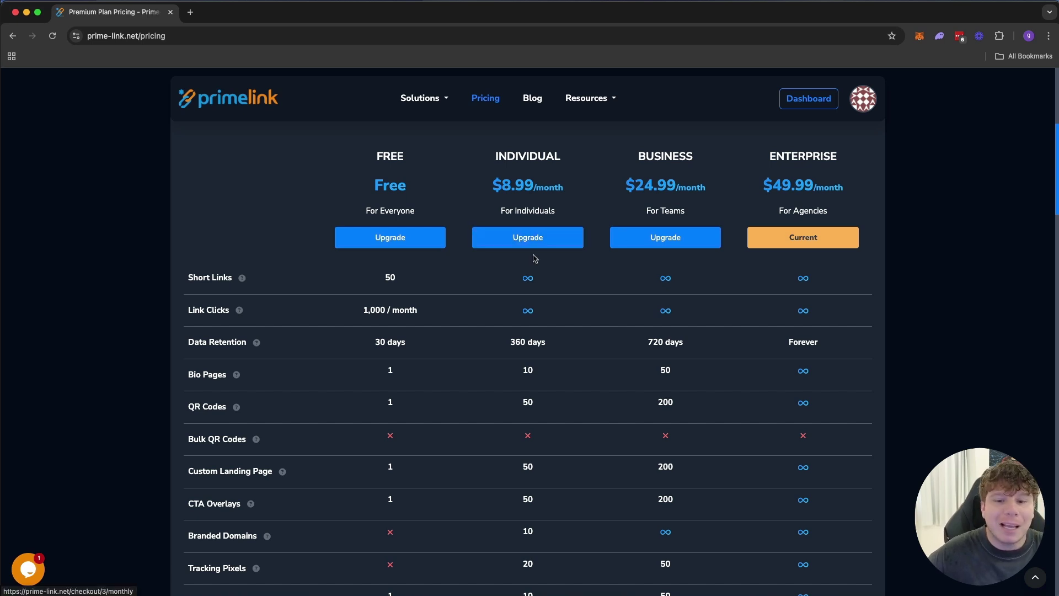
scroll(544, 254, down, 7)
scroll(544, 254, down, 12)
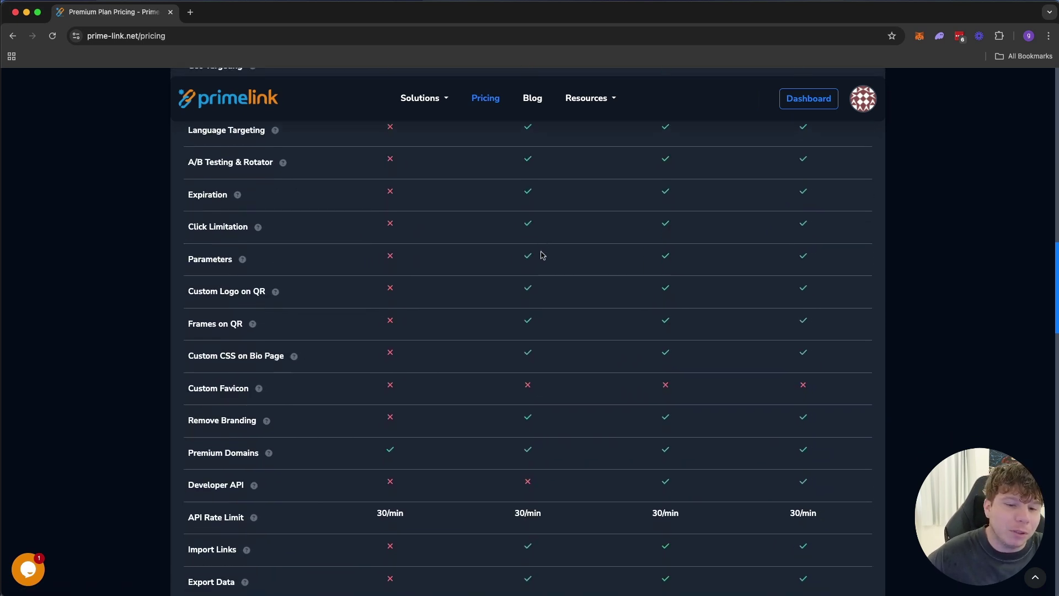
scroll(546, 260, up, 1)
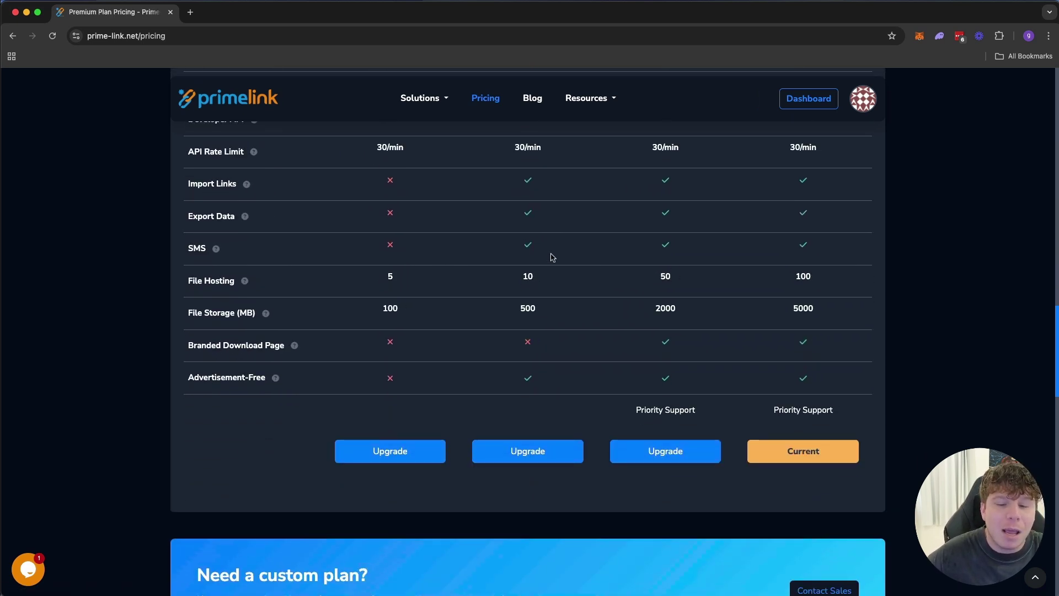
scroll(552, 258, up, 20)
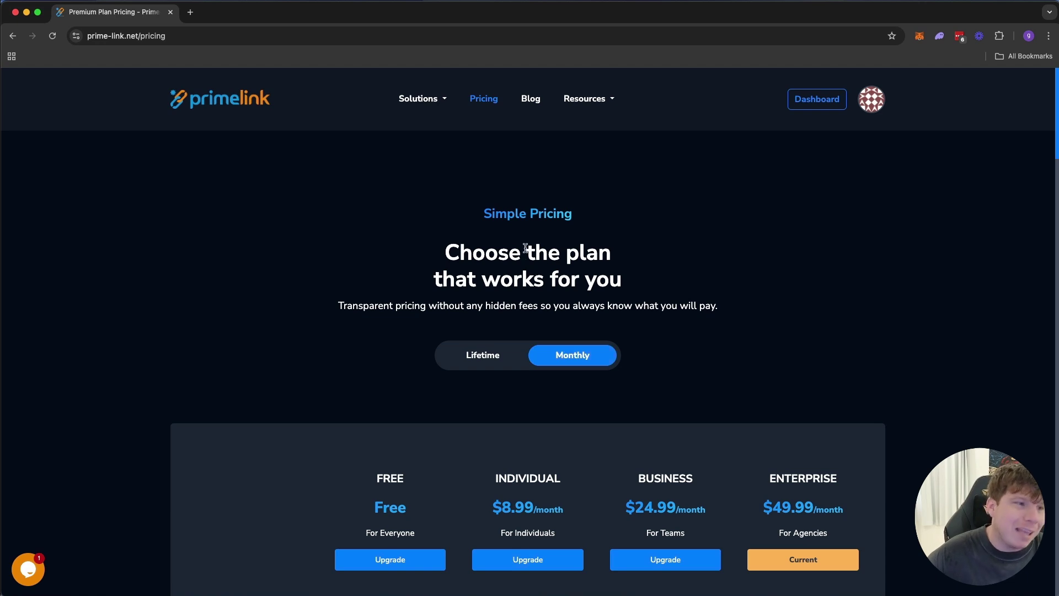